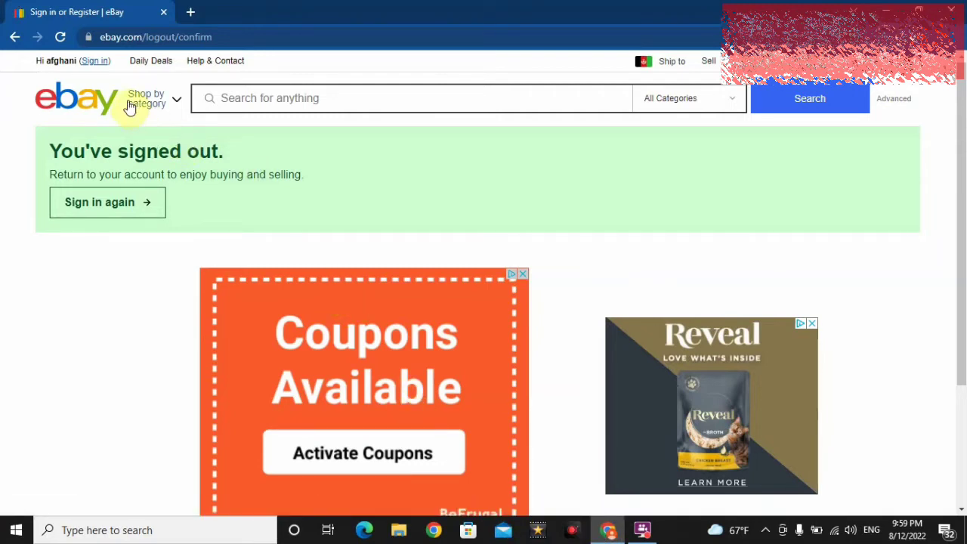
Step: Leave the remembered account via Sign in > Switch account and open the registration page
left_click(96, 62)
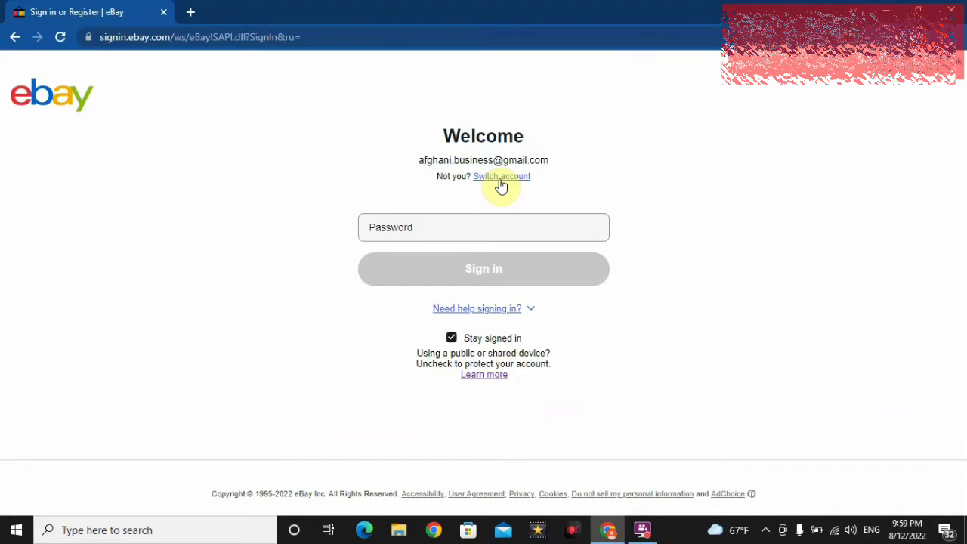
left_click(500, 179)
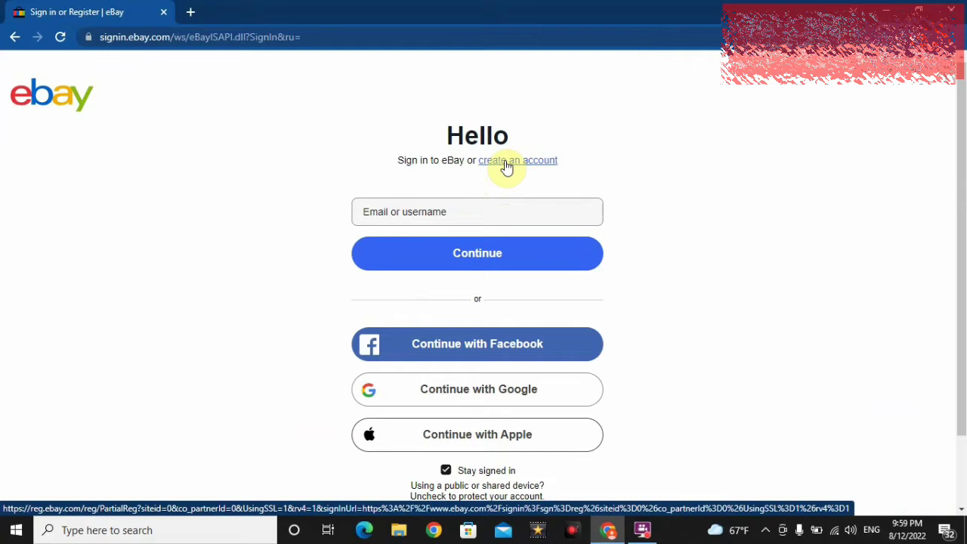
left_click(506, 166)
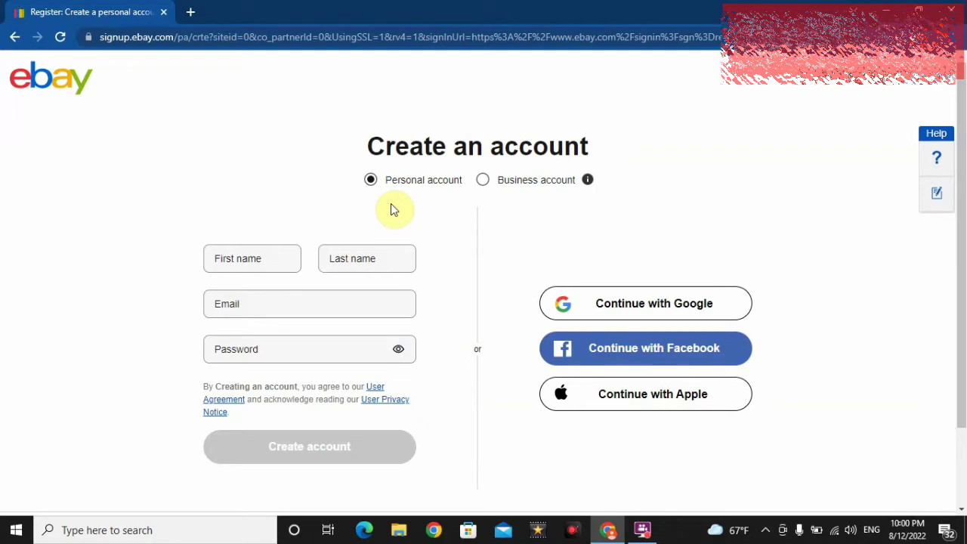
Step: Enter the first and last name on the personal registration form
left_click(263, 263)
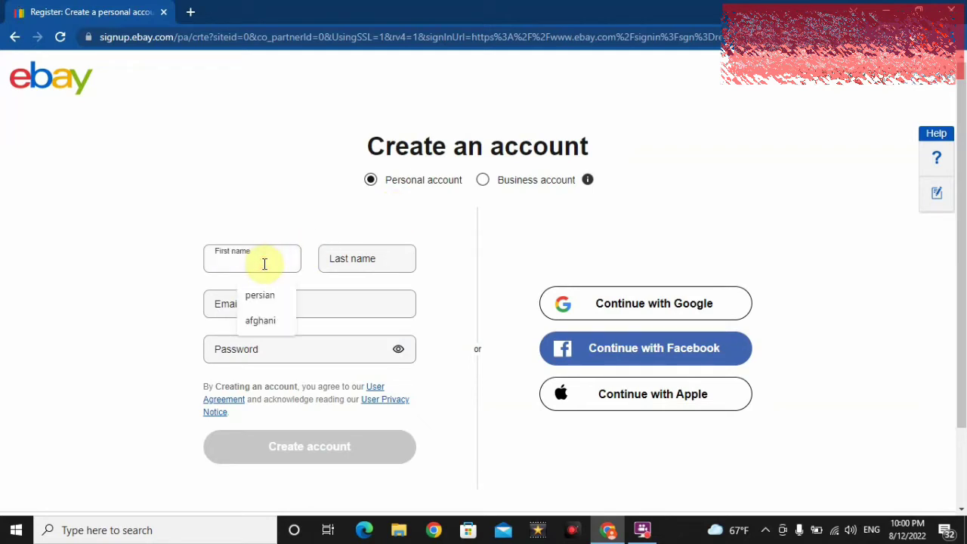
left_click(287, 212)
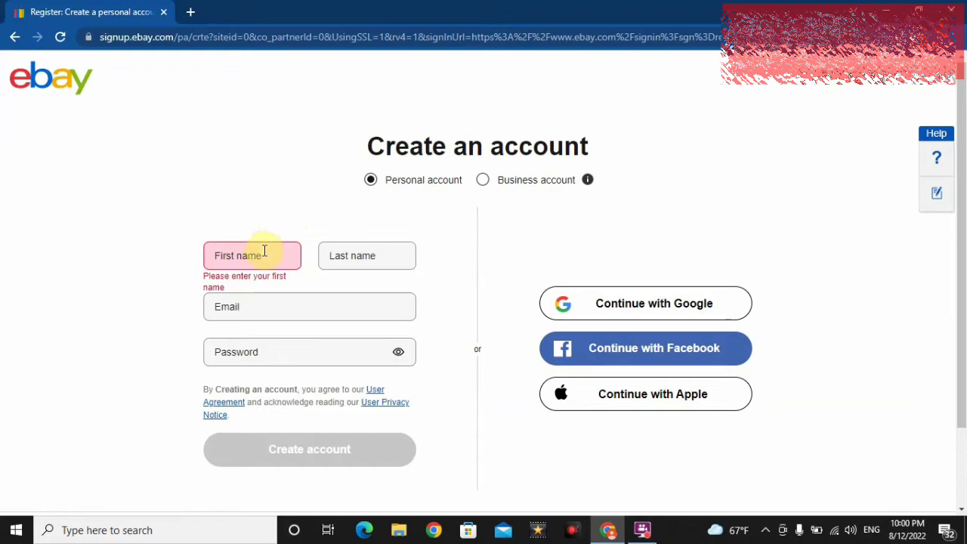
left_click(264, 251)
type("afghani")
key("Tab")
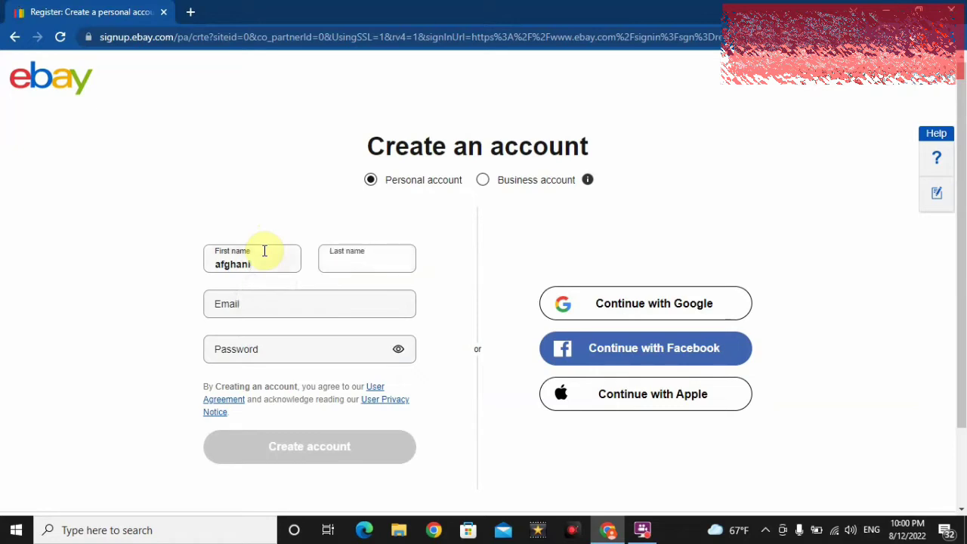
type("business")
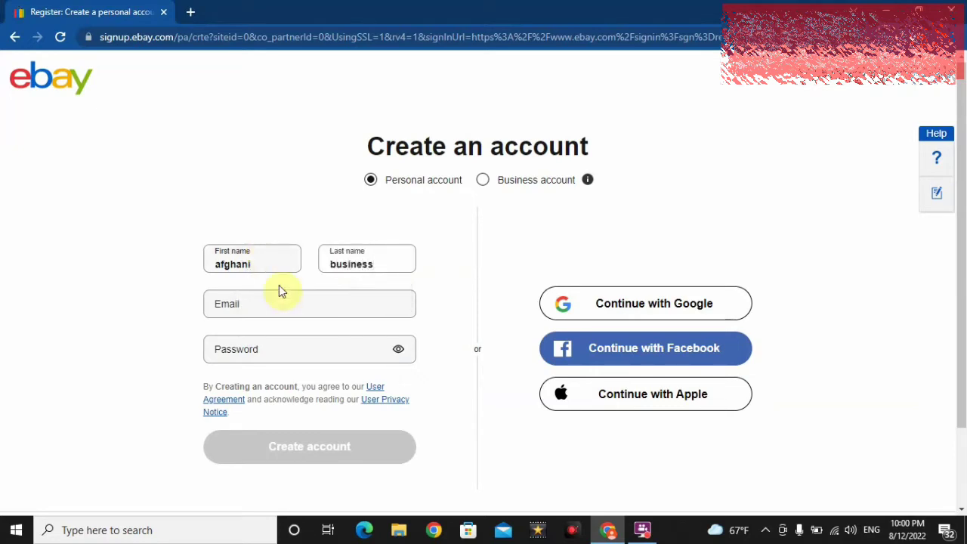
Step: Enter a new email address and password and submit the registration
left_click(281, 301)
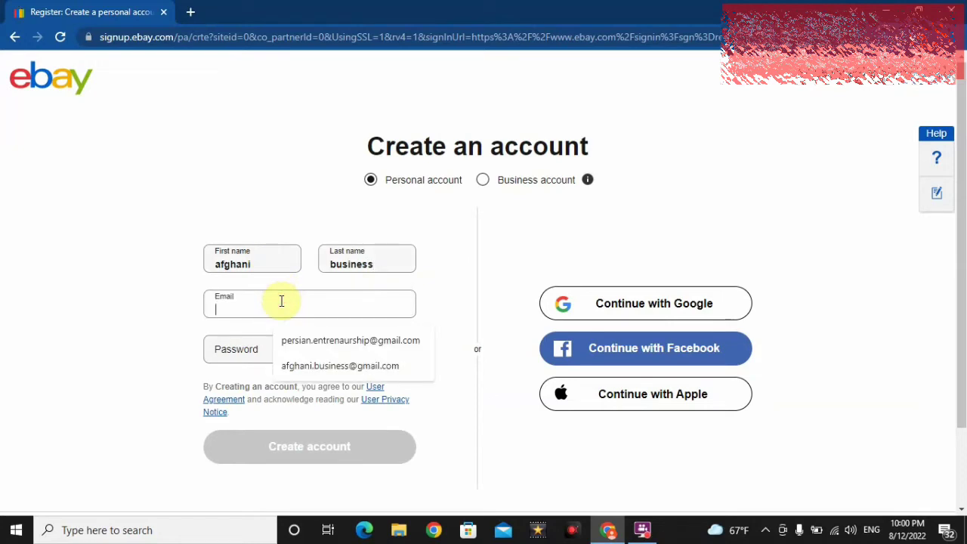
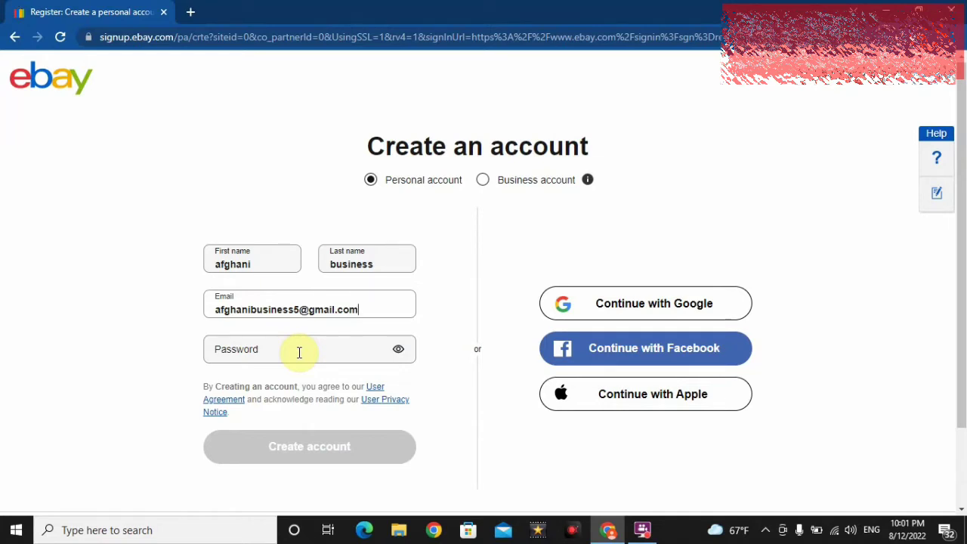
left_click(300, 352)
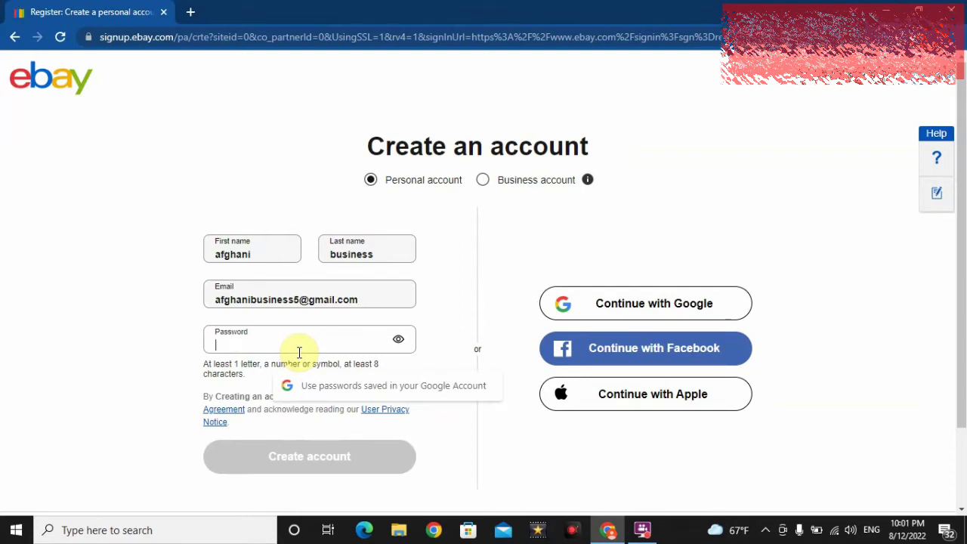
type("•••••••")
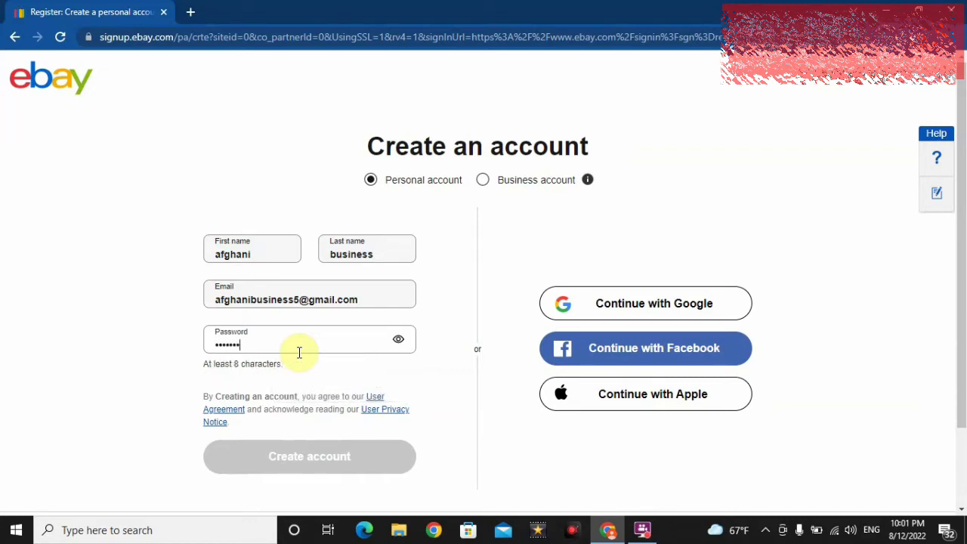
type("•")
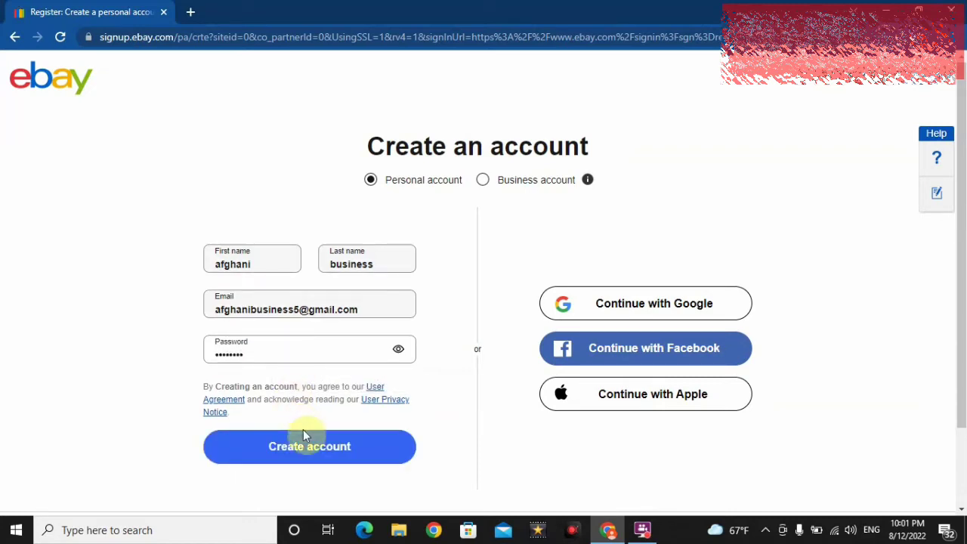
left_click(306, 452)
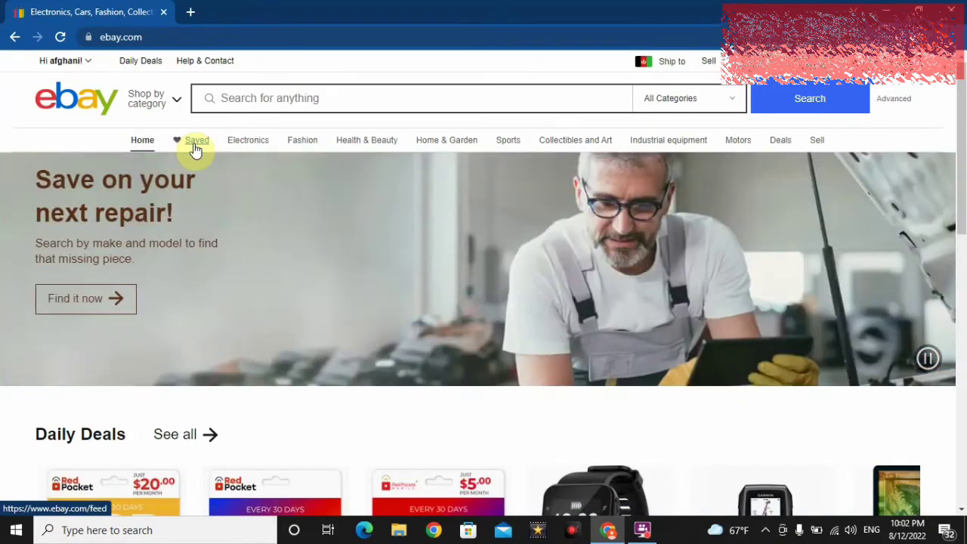
Step: View the new account's empty Saved feed, then return to the home page
left_click(195, 149)
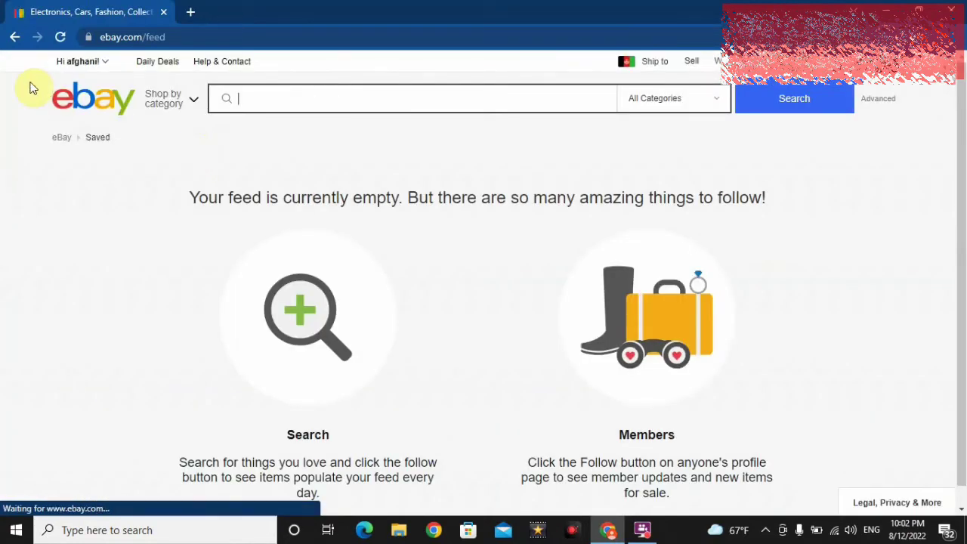
left_click(15, 37)
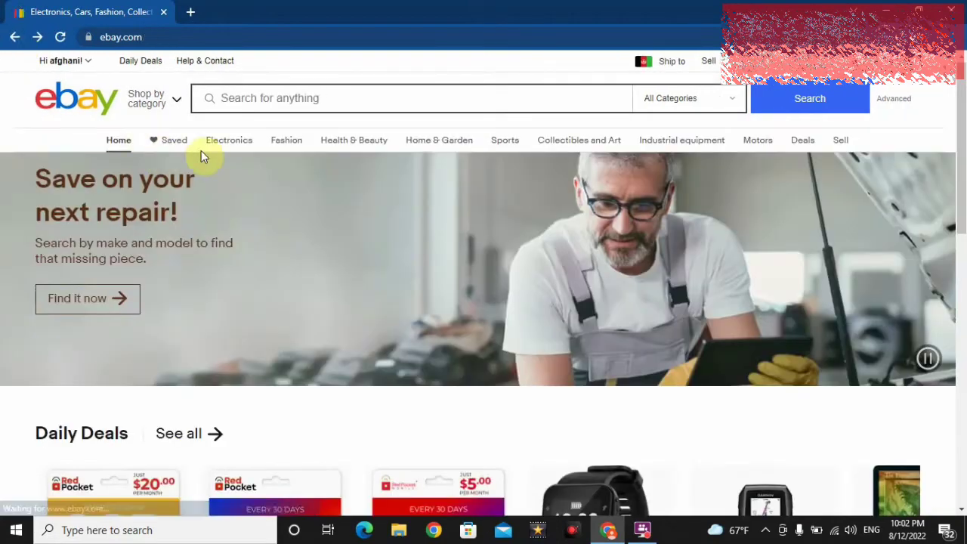
Step: Look over the home page navigation bar and bring up the top-left account greeting menu
mouse_move(222, 149)
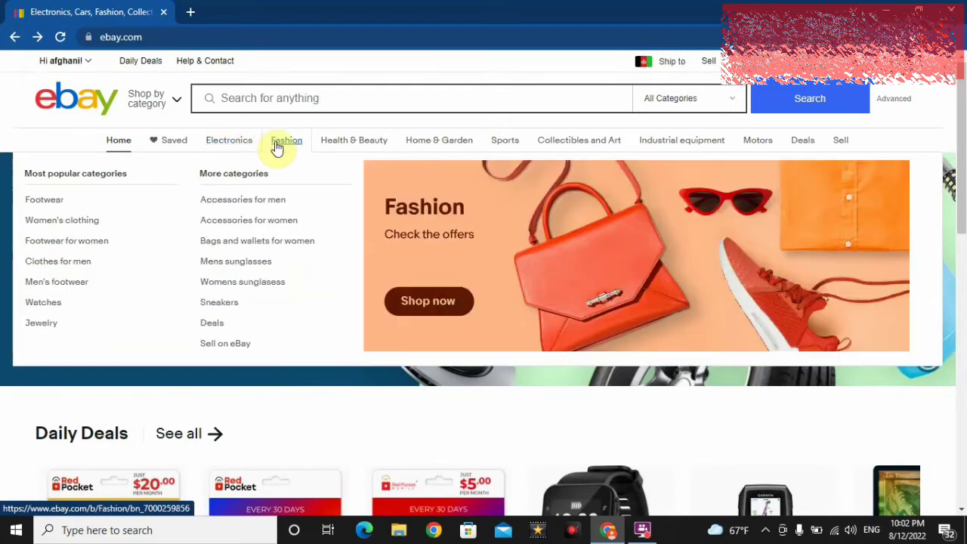
mouse_move(320, 147)
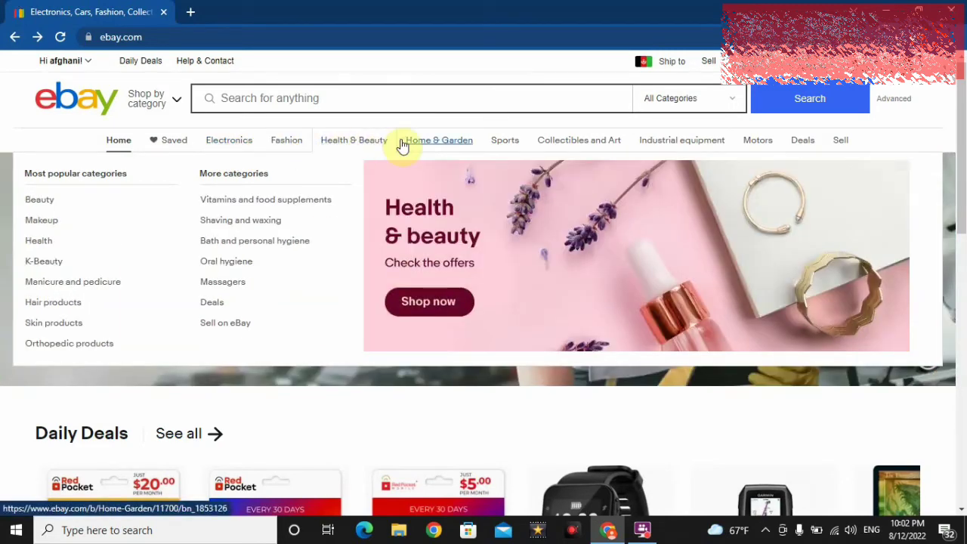
mouse_move(424, 142)
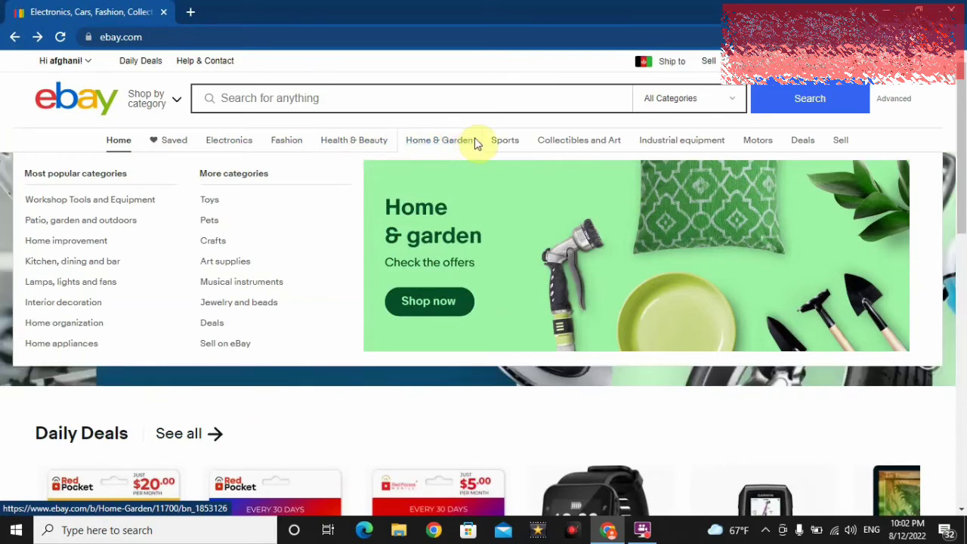
mouse_move(501, 146)
mouse_move(558, 150)
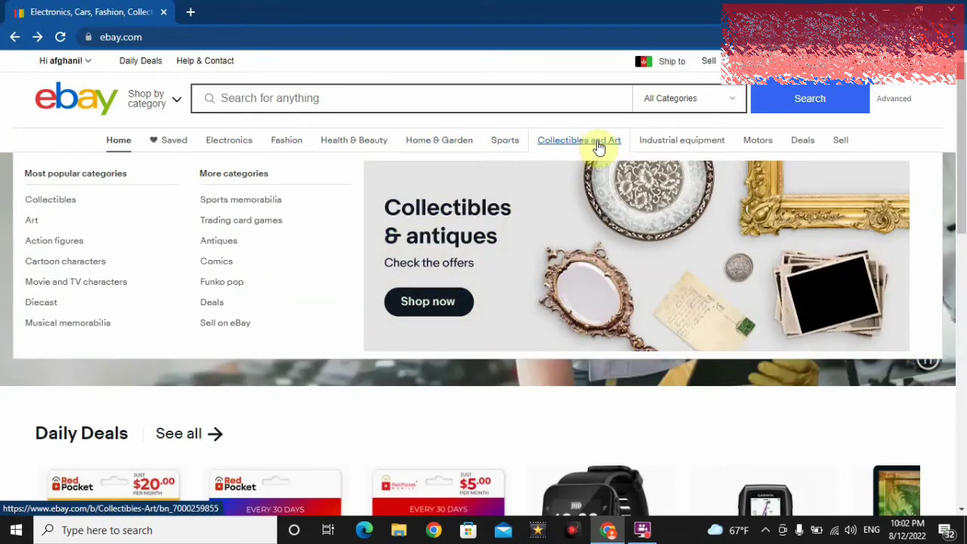
mouse_move(653, 146)
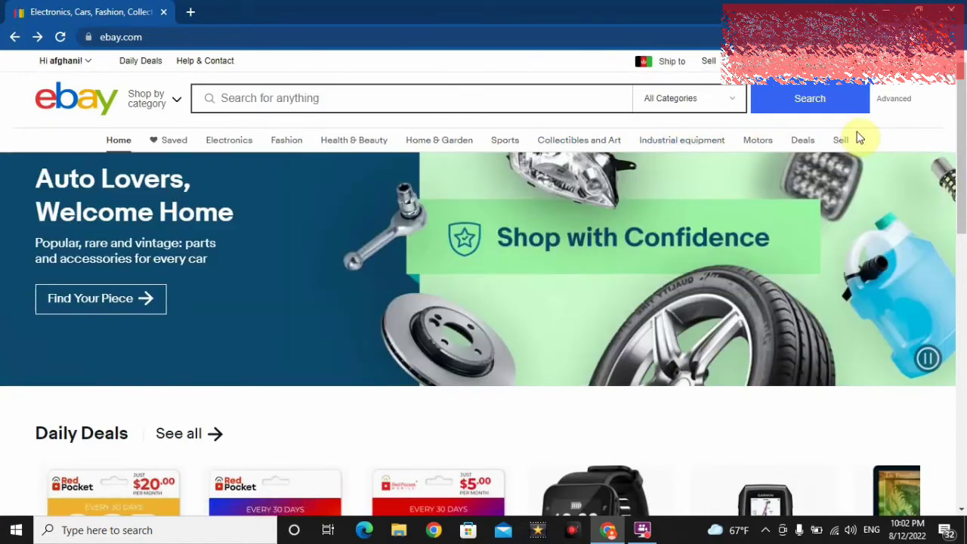
mouse_move(758, 146)
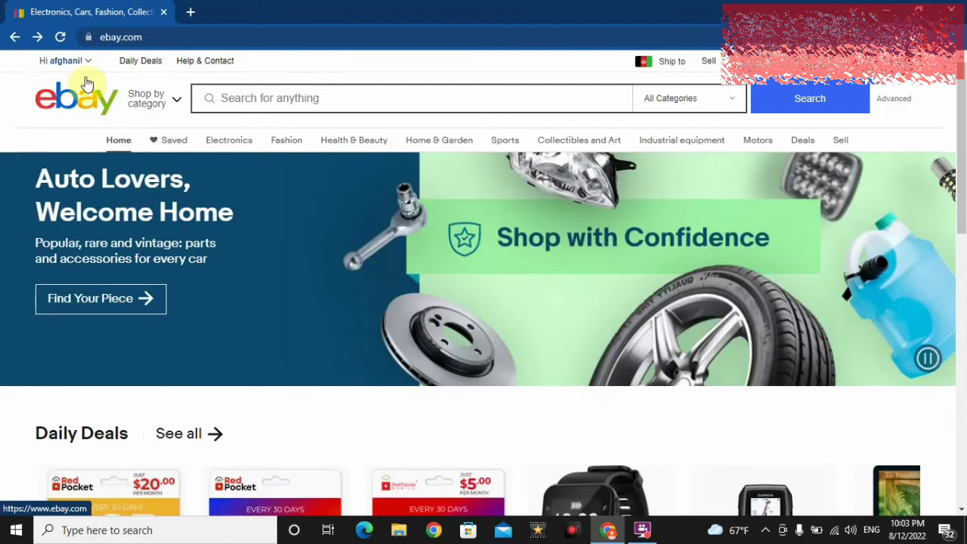
mouse_move(78, 71)
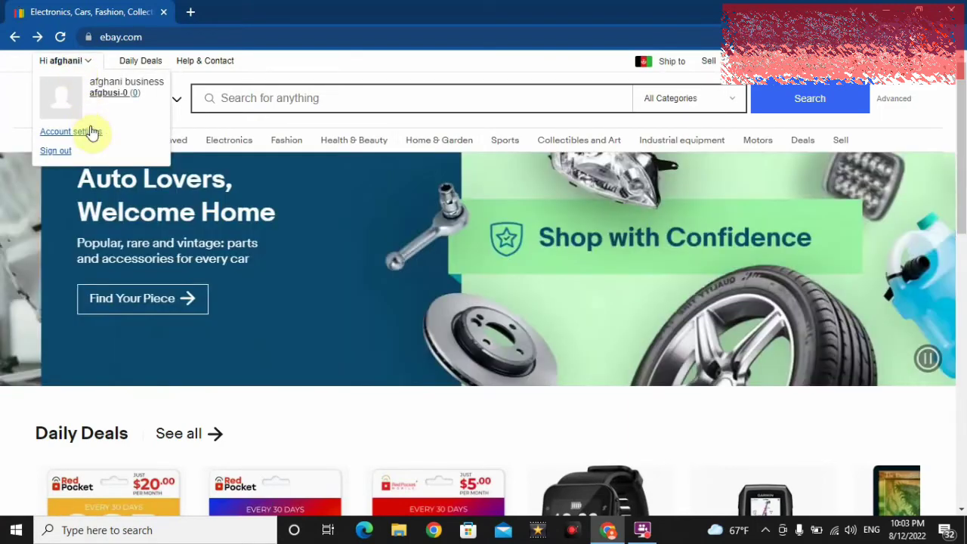
Step: Open Account settings and set the contact form's country to Afghanistan
left_click(87, 133)
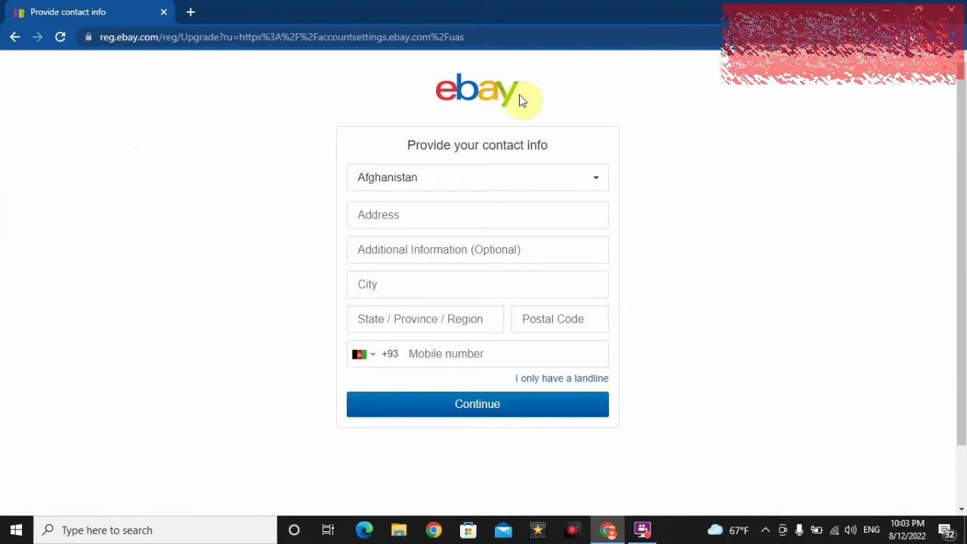
left_click(520, 176)
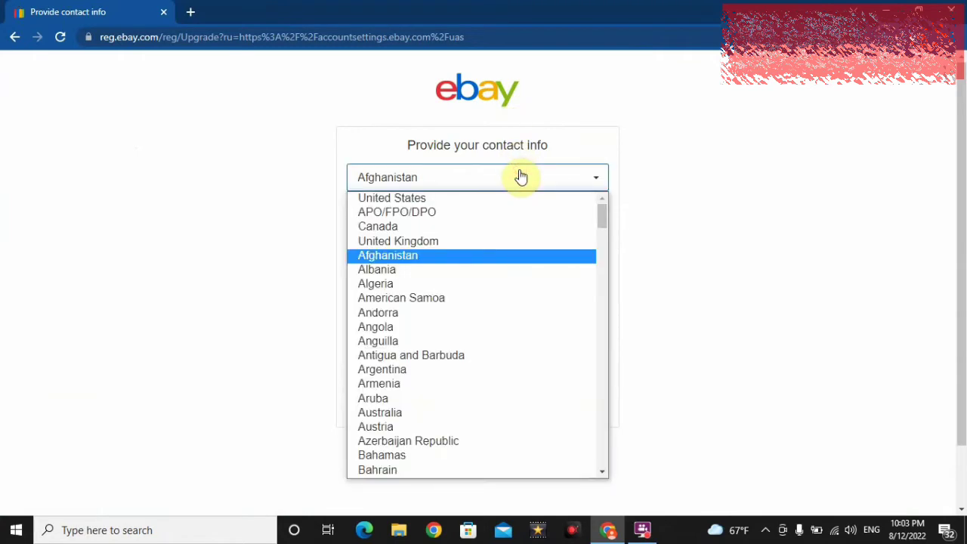
left_click(562, 256)
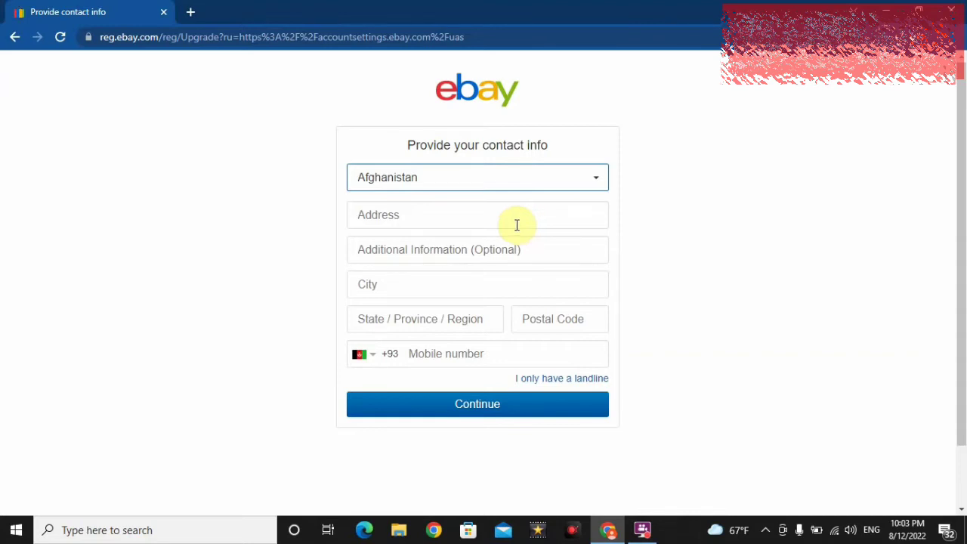
Step: Type the street address on the contact info form, correcting typos along the way
left_click(478, 217)
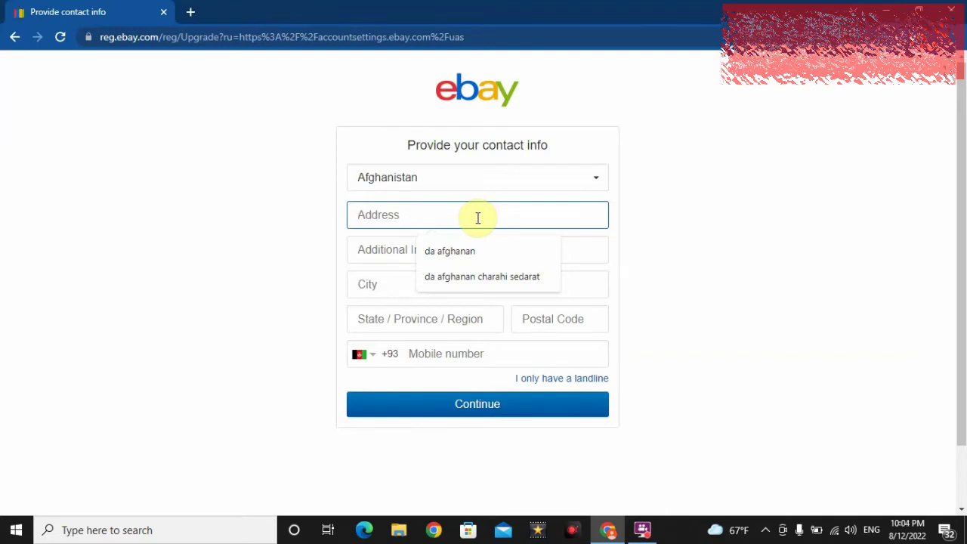
key("BackSpace")
key("BackSpace")
key("BackSpace")
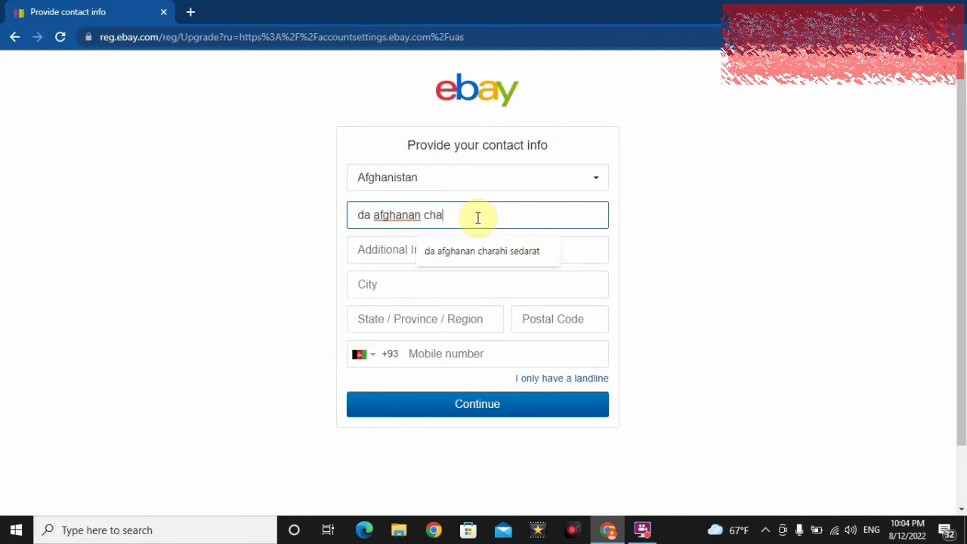
Step: Fill in the city, state or region, and postal code
left_click(473, 280)
type("kabul")
key("Tab")
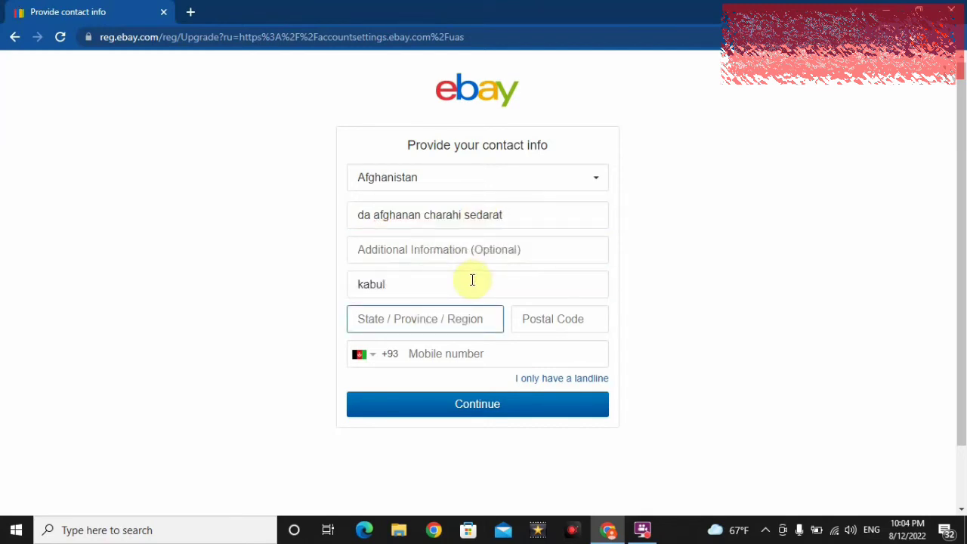
type("kabul")
key("Tab")
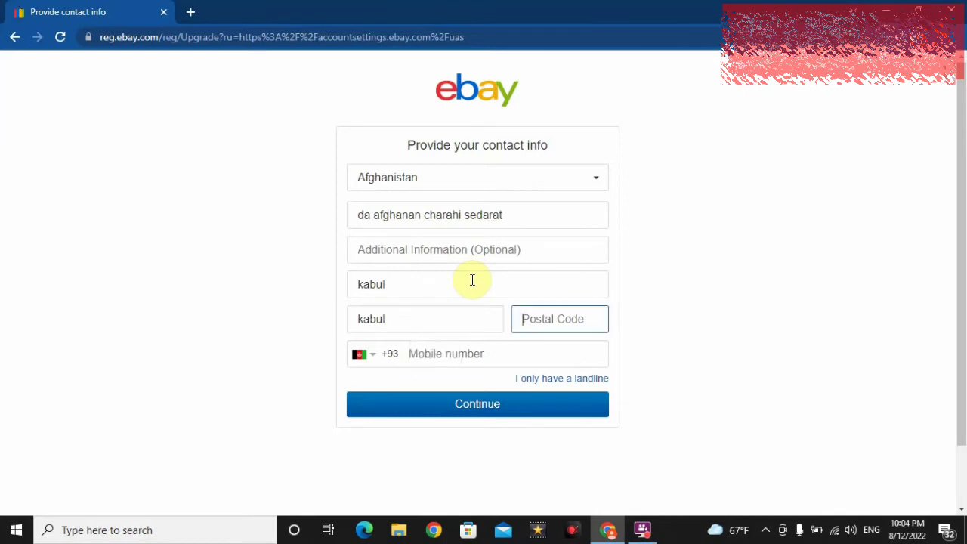
type("1001")
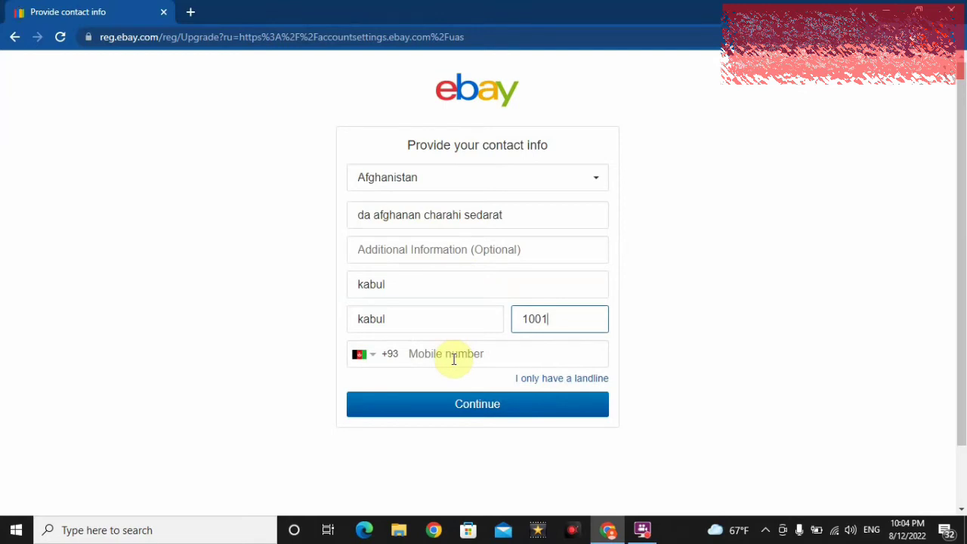
Step: Enter the mobile number, submit the contact info, and decline Chrome's address saving
left_click(455, 360)
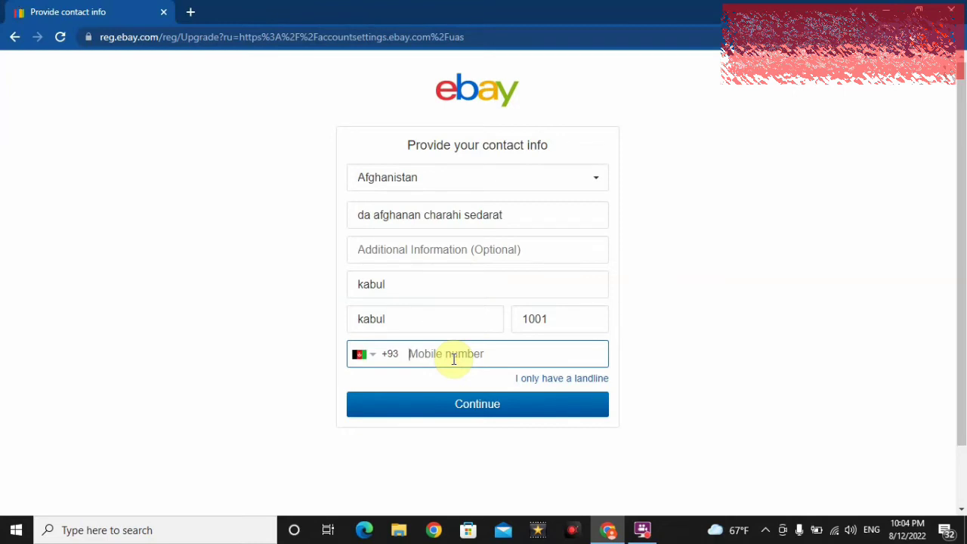
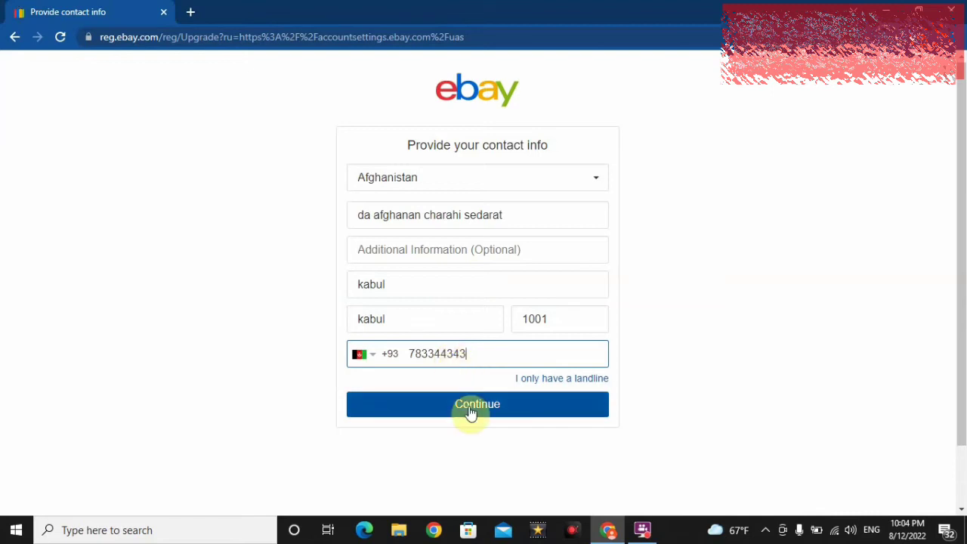
left_click(470, 411)
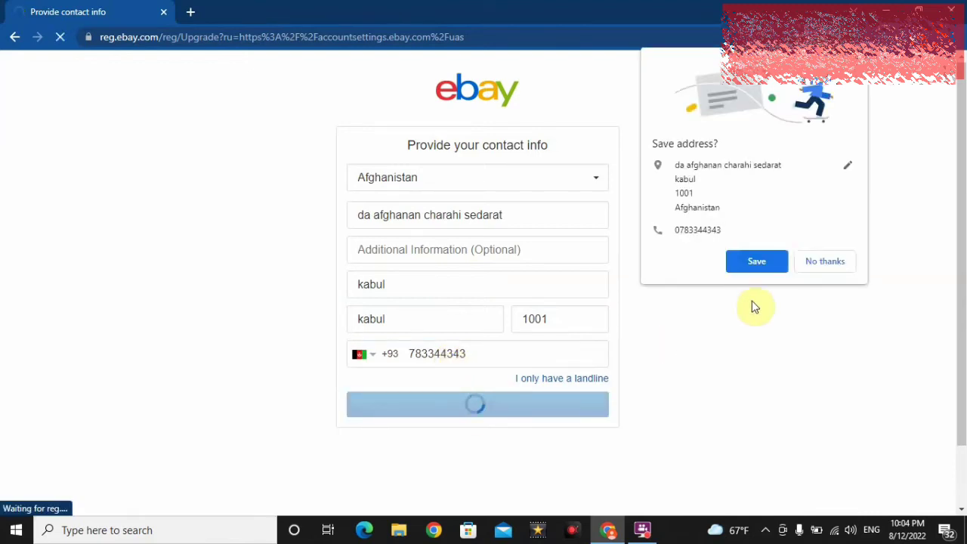
left_click(816, 261)
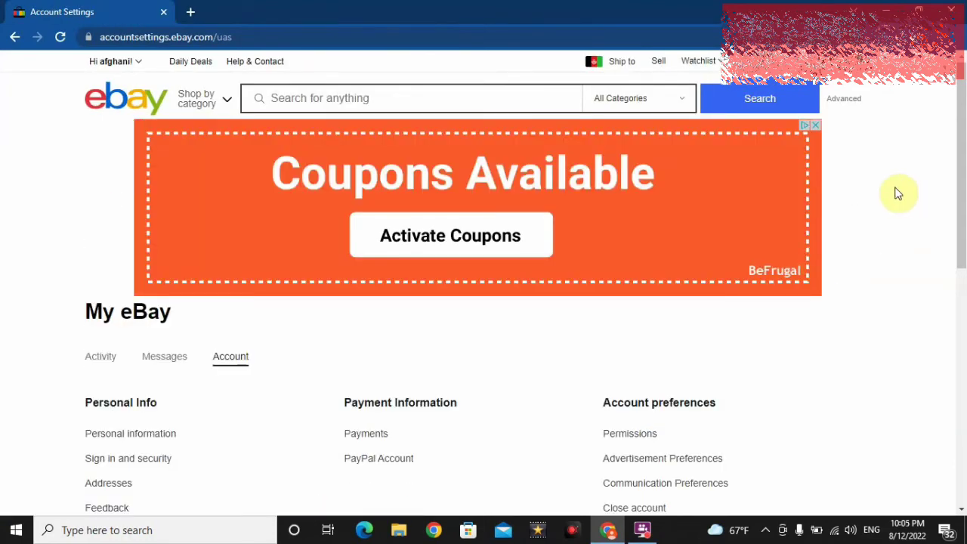
Step: Dismiss the ad banner and scroll to the Personal Info, Payment and preferences links
left_click(815, 129)
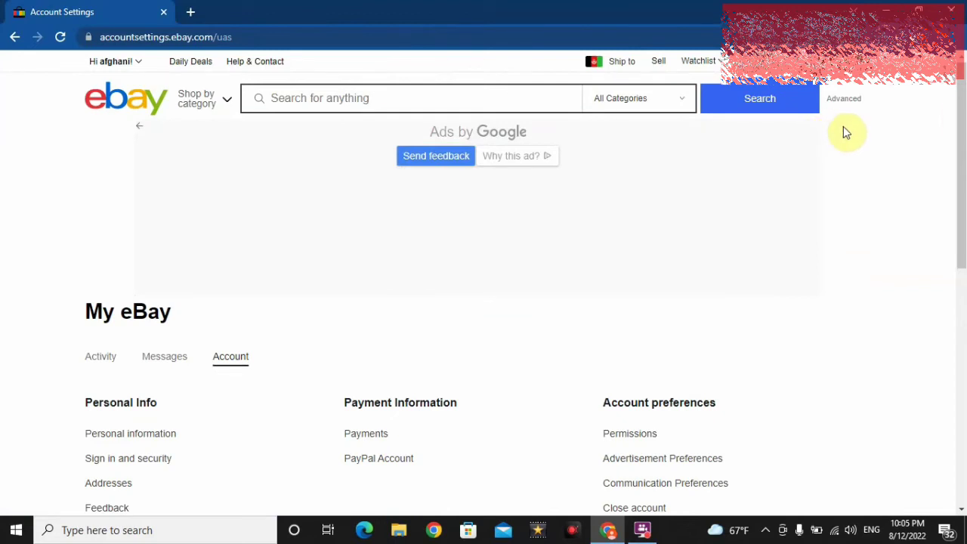
left_click_drag(960, 113, 960, 217)
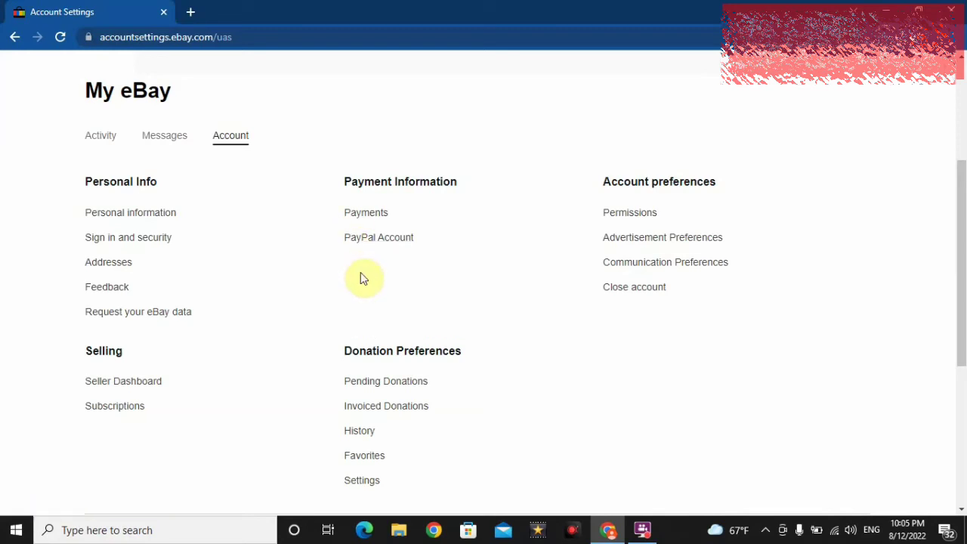
Step: In Payments, pass the welcome panel and add a Credit or debit card payment option
left_click(357, 220)
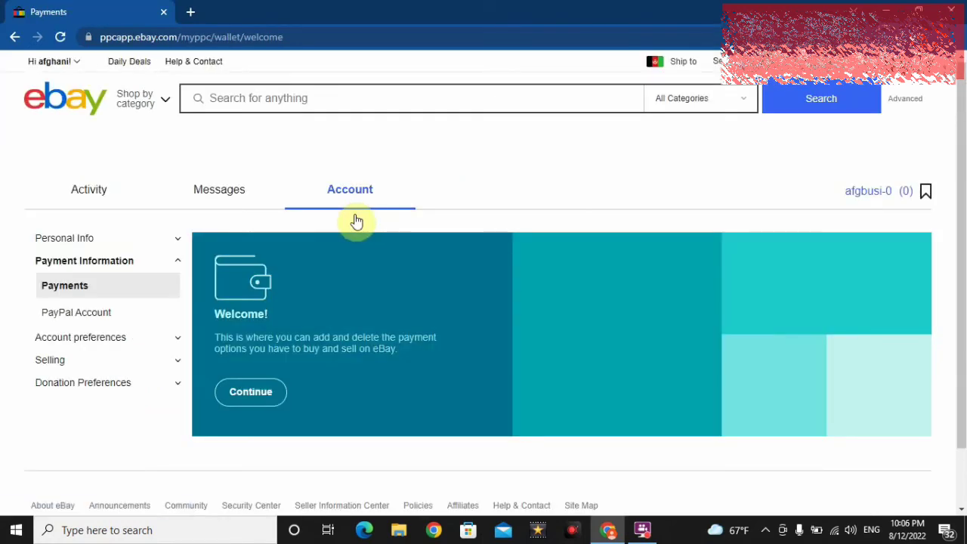
scroll(954, 186, "down", 1)
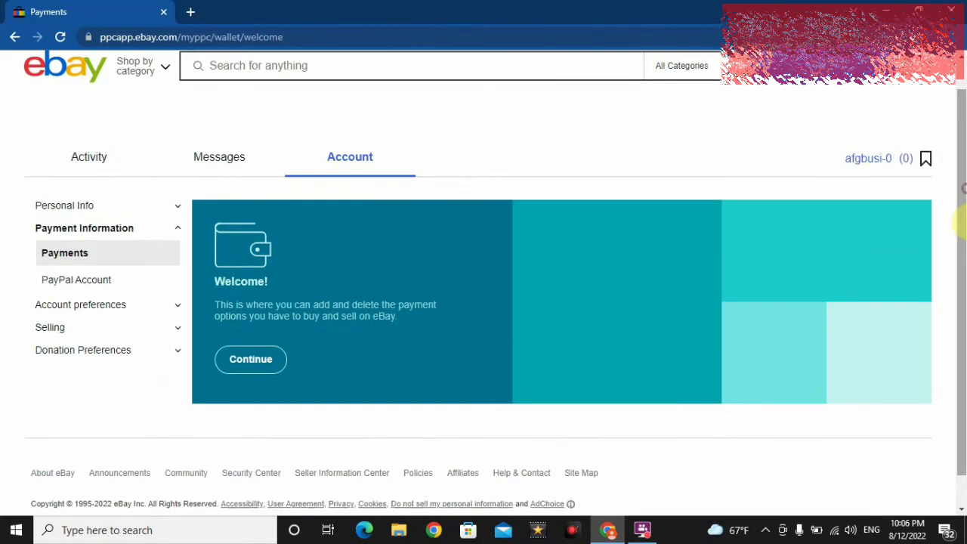
left_click(249, 366)
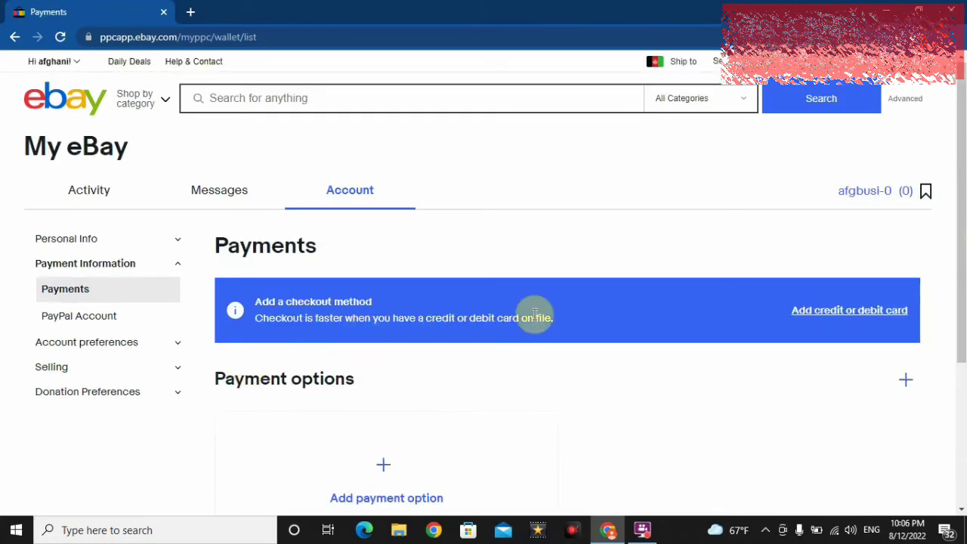
scroll(907, 194, "down", 3)
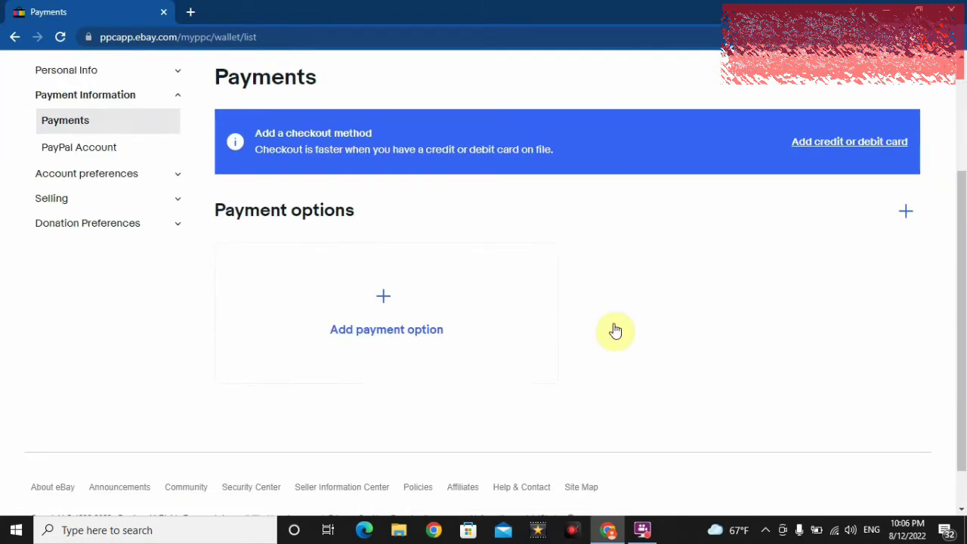
left_click(377, 333)
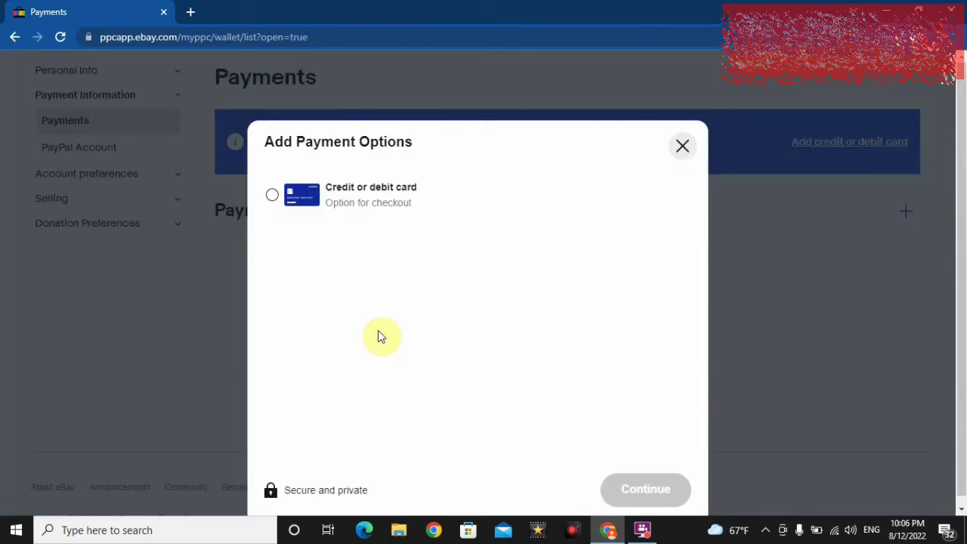
left_click(273, 198)
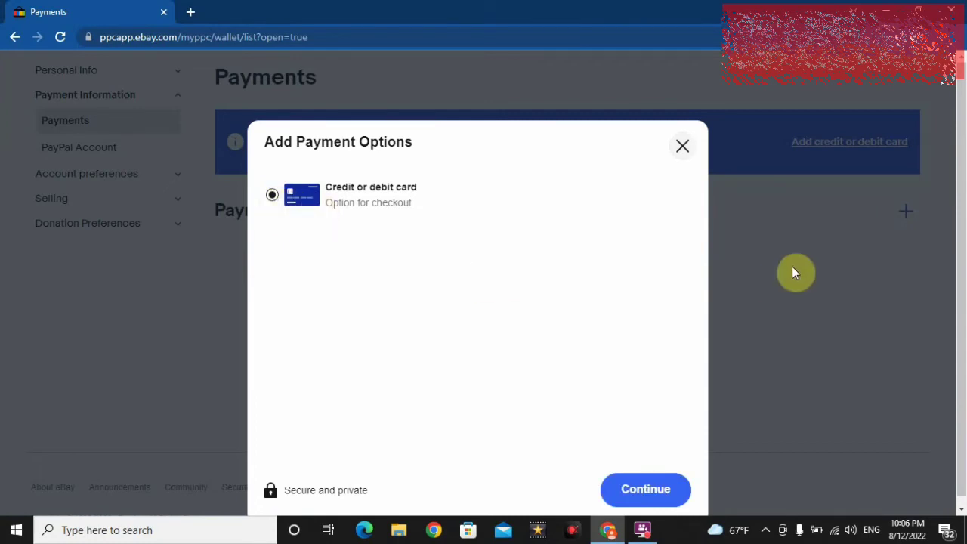
scroll(960, 214, "down", 1)
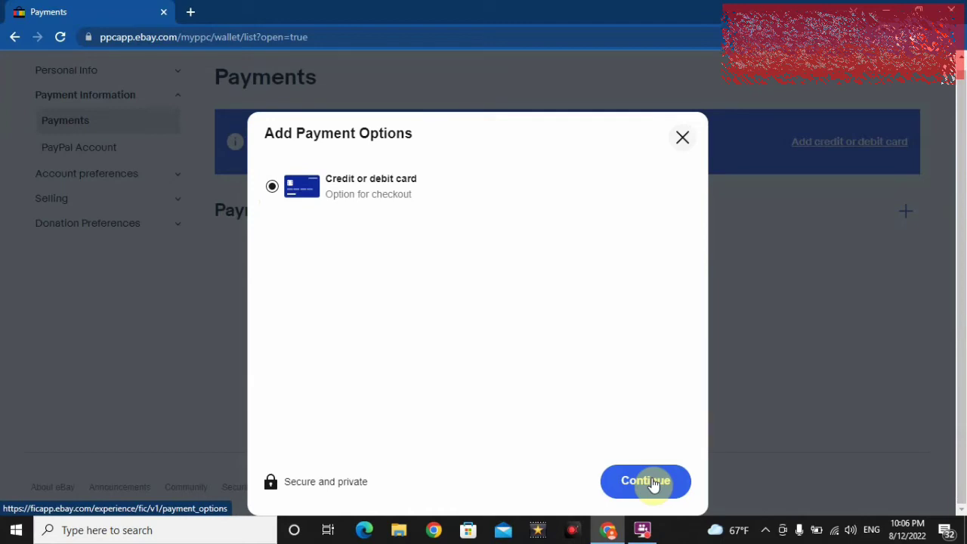
Step: Step through the card number, expiry, security code and name fields, then close without saving
left_click(654, 483)
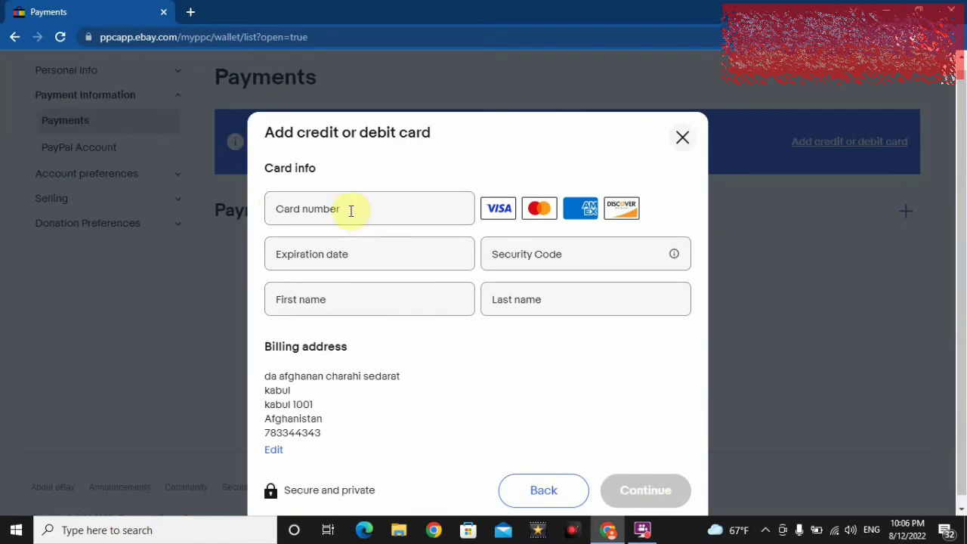
left_click(351, 211)
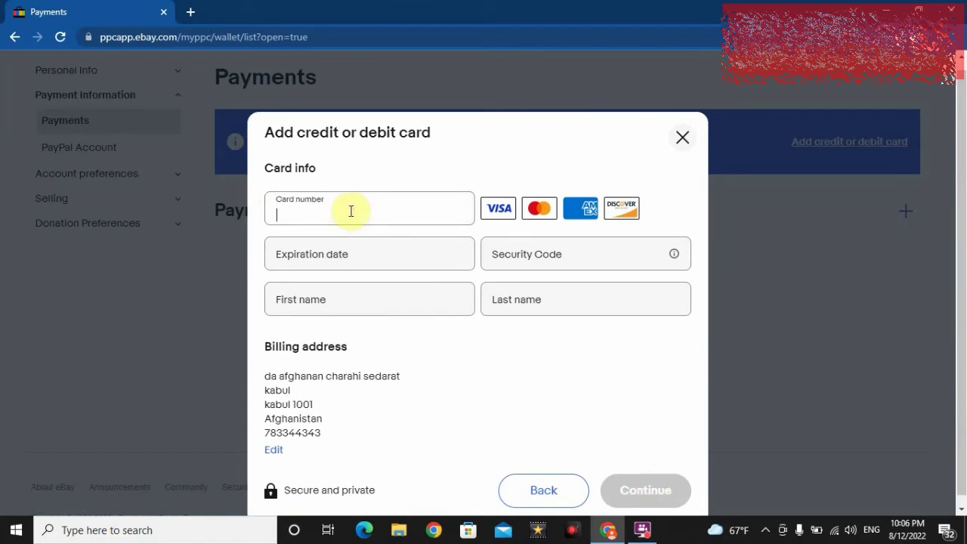
left_click(336, 253)
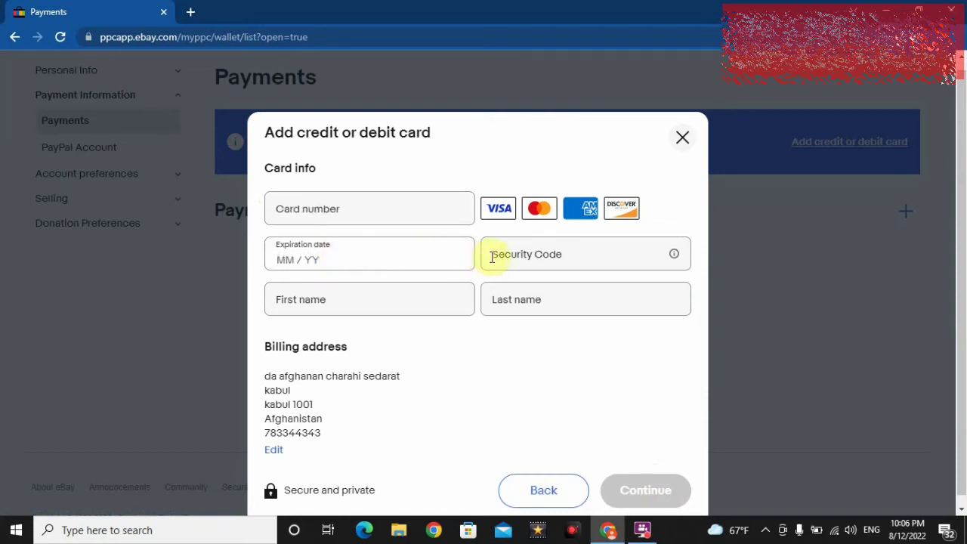
left_click(533, 259)
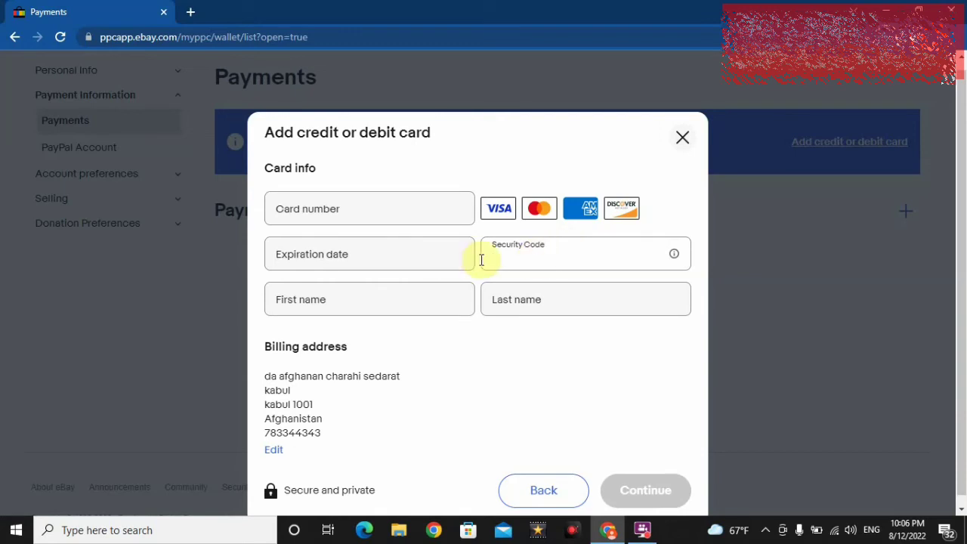
left_click(342, 302)
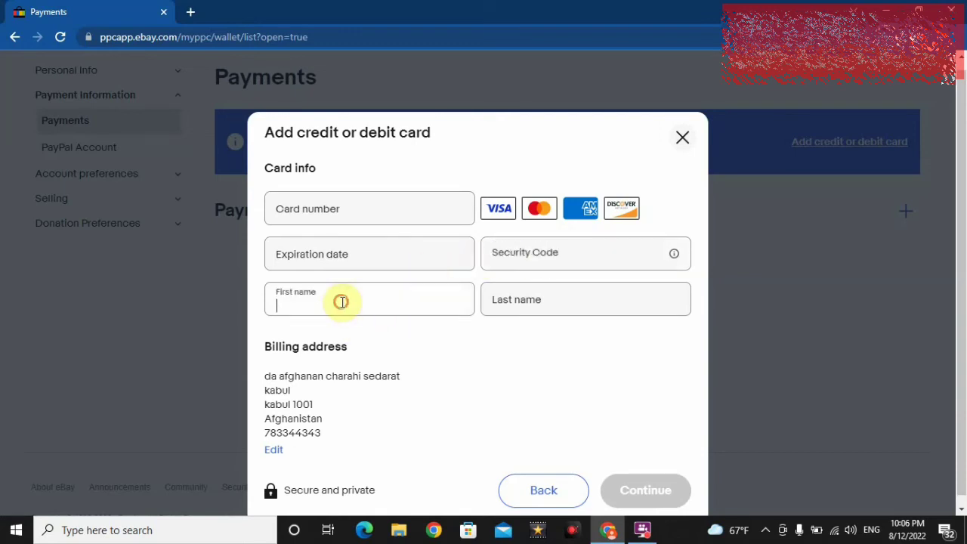
left_click(549, 300)
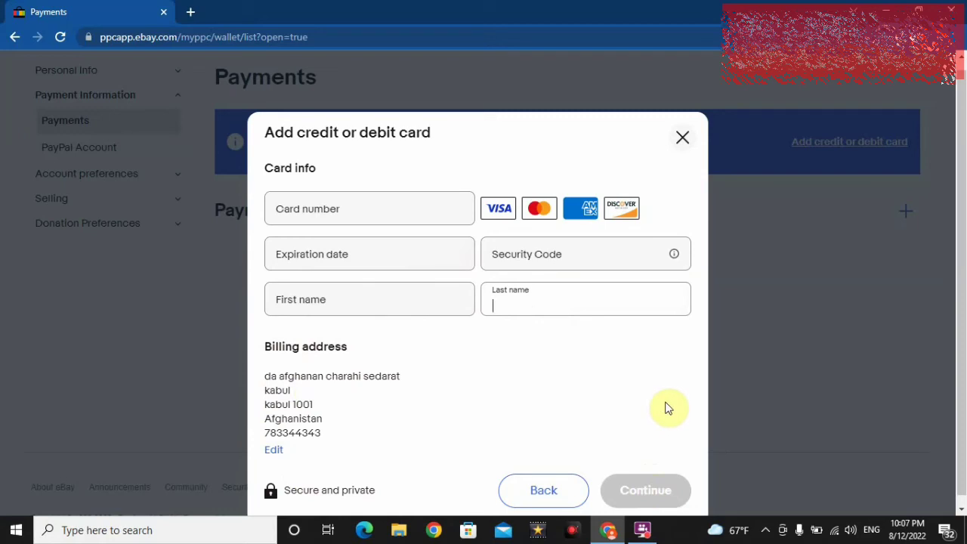
left_click(683, 139)
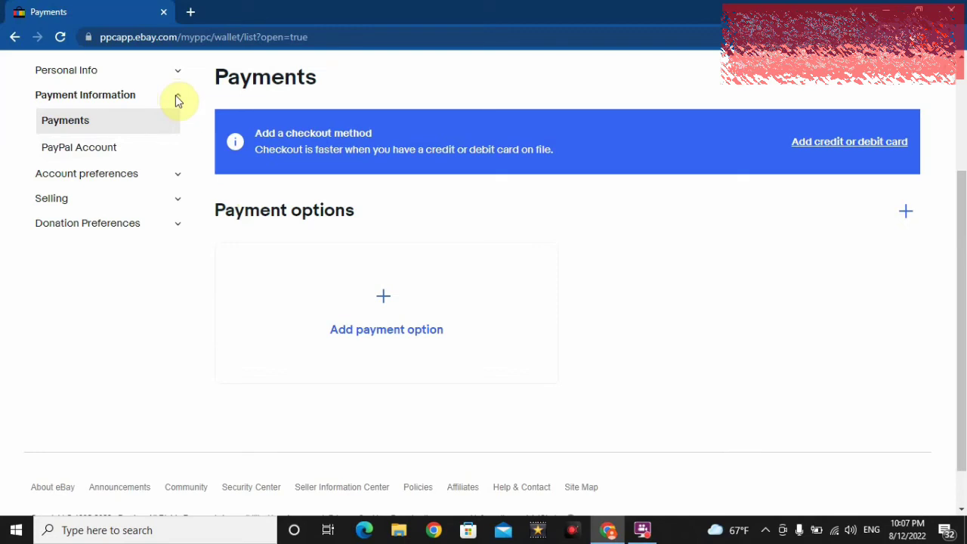
Step: Collapse Payment Information, expand Personal Info, and choose Personal information
left_click(176, 99)
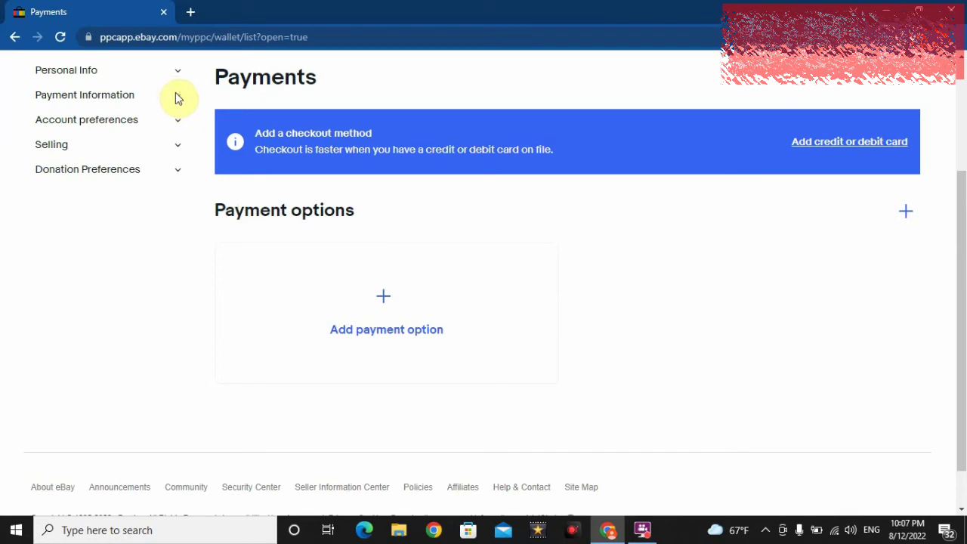
left_click(178, 70)
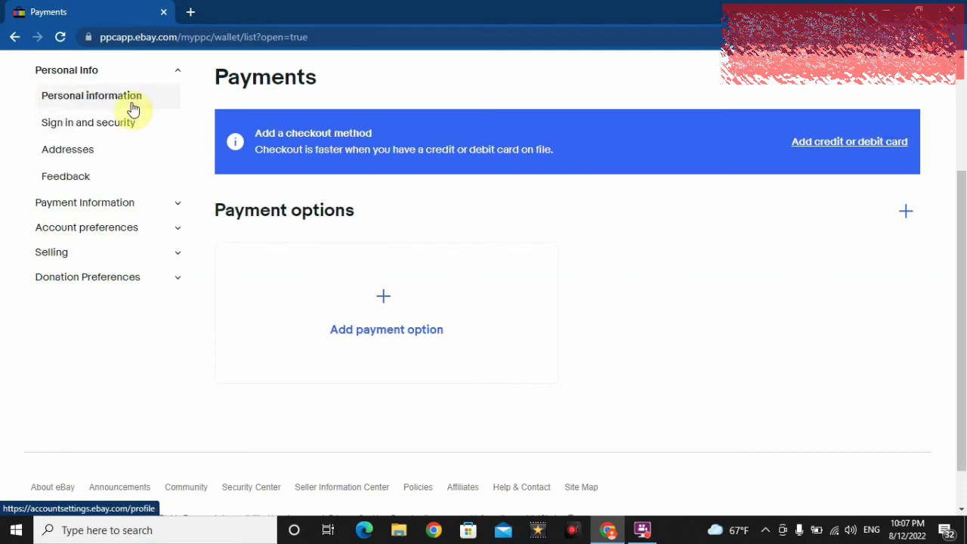
left_click(131, 106)
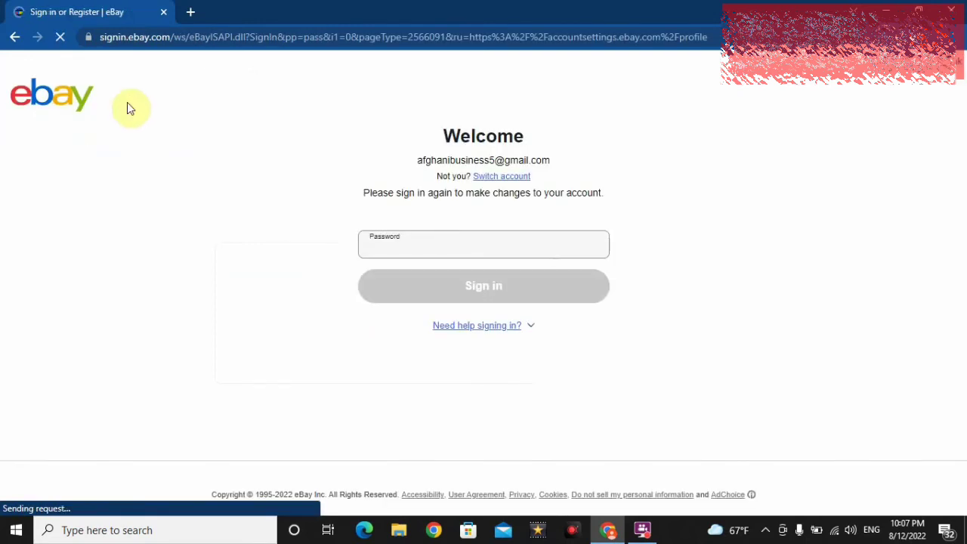
Step: Re-enter the account password to sign in and view the Personal info details
left_click(415, 243)
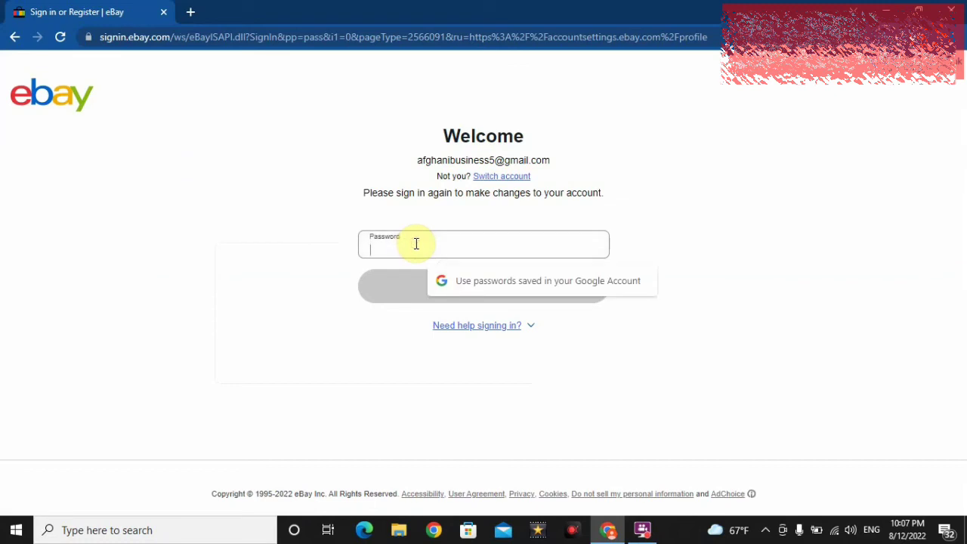
type("•••••••")
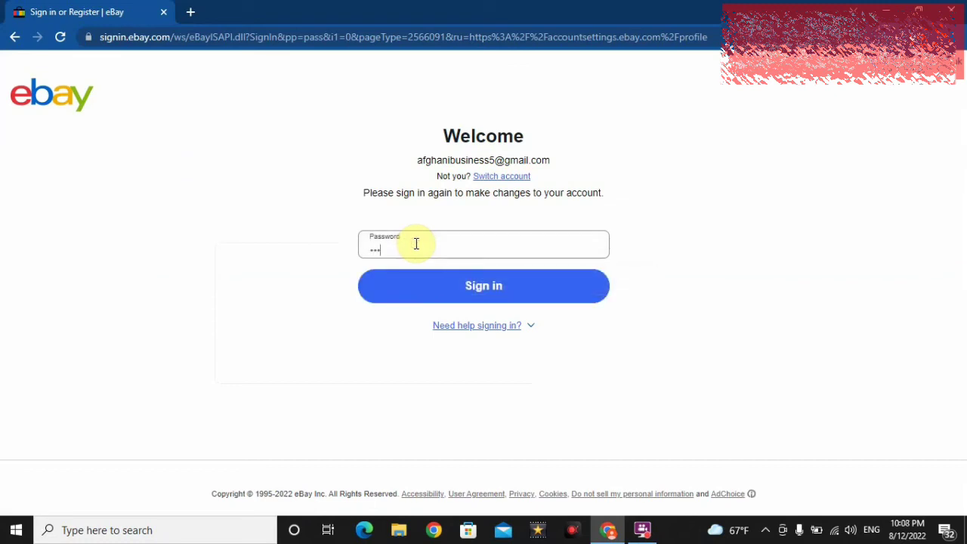
type("•")
key("Return")
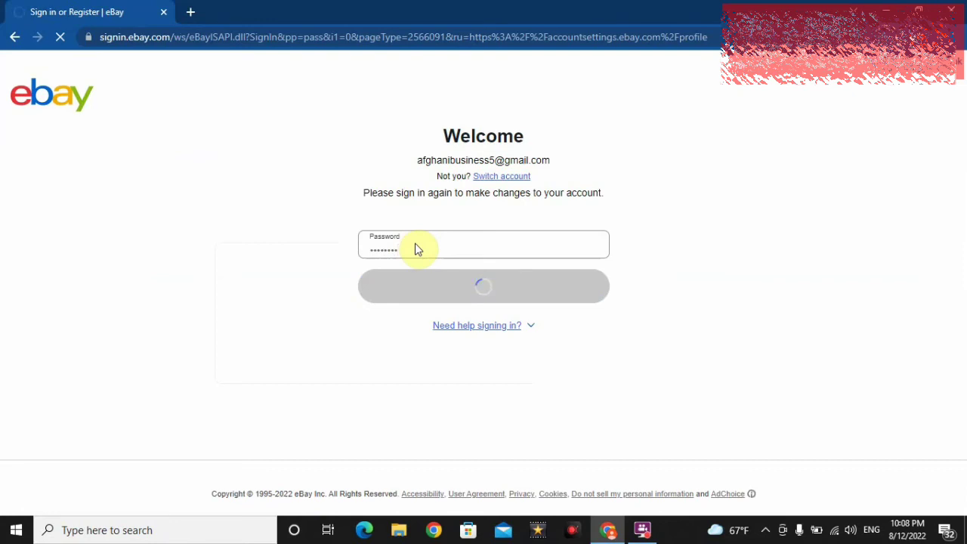
scroll(358, 222, "down", 2)
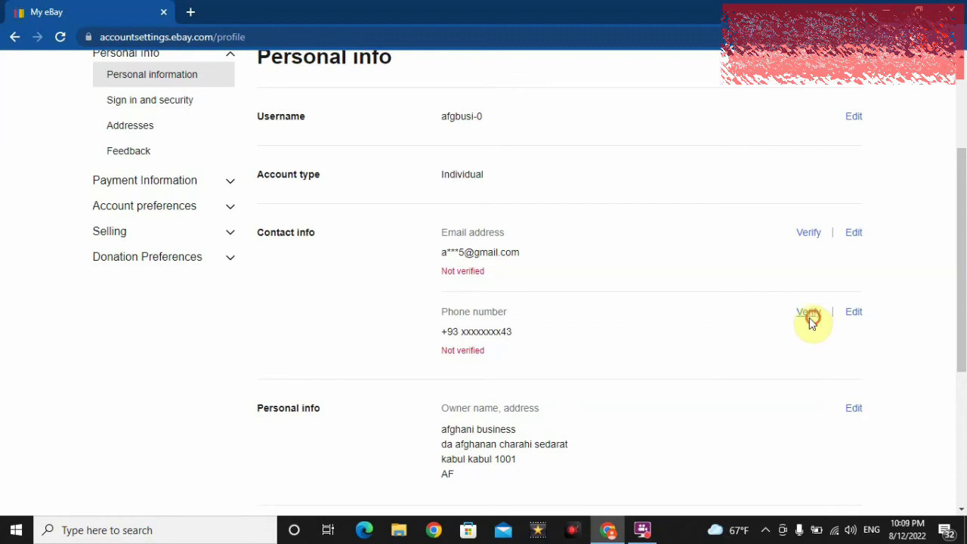
left_click(810, 316)
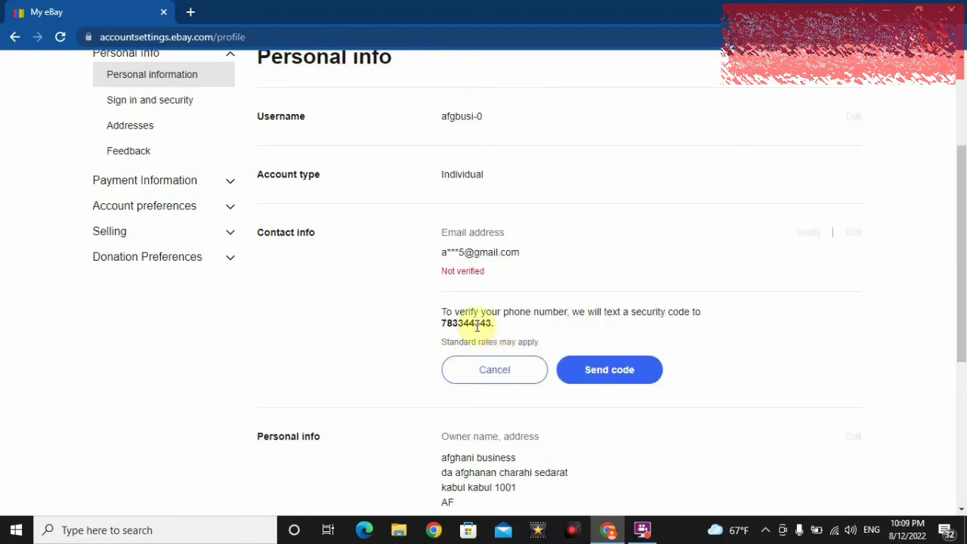
left_click(504, 369)
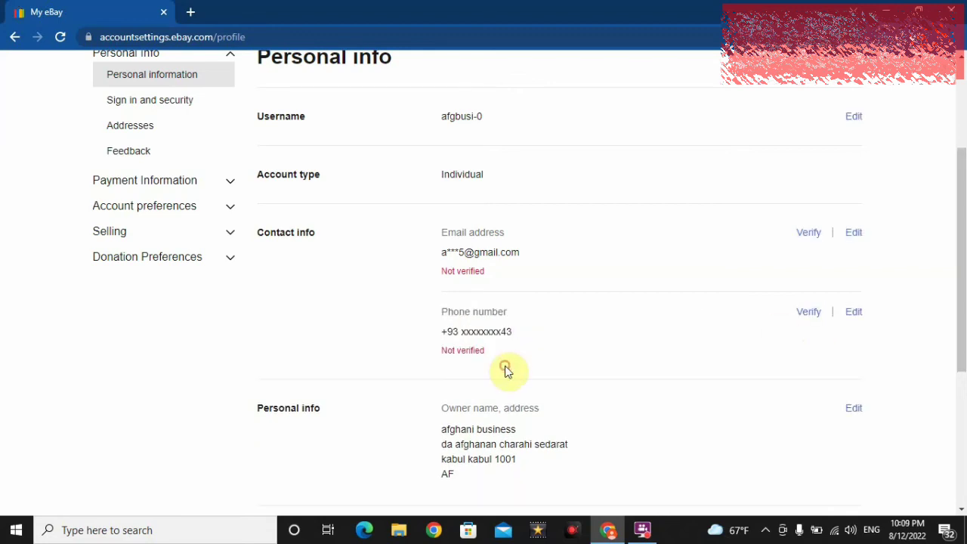
scroll(961, 277, "up", 3)
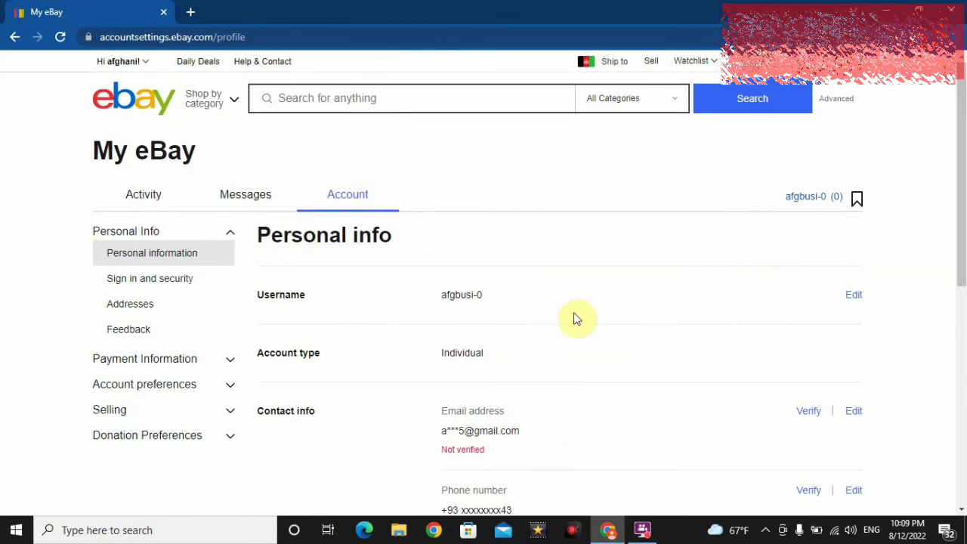
Step: Replace the username afgbusi-0 with Afghan-Business and save the change
left_click(854, 296)
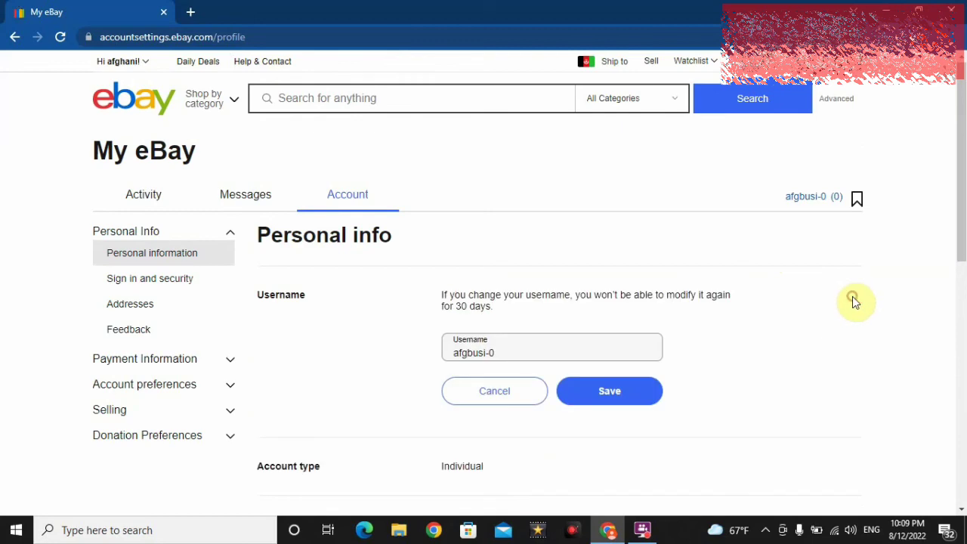
left_click(511, 354)
key("BackSpace")
key("BackSpace")
key("BackSpace")
key("BackSpace")
key("BackSpace")
key("BackSpace")
key("BackSpace")
key("BackSpace")
key("BackSpace")
type("AFghan")
key("BackSpace")
key("BackSpace")
key("BackSpace")
key("BackSpace")
key("BackSpace")
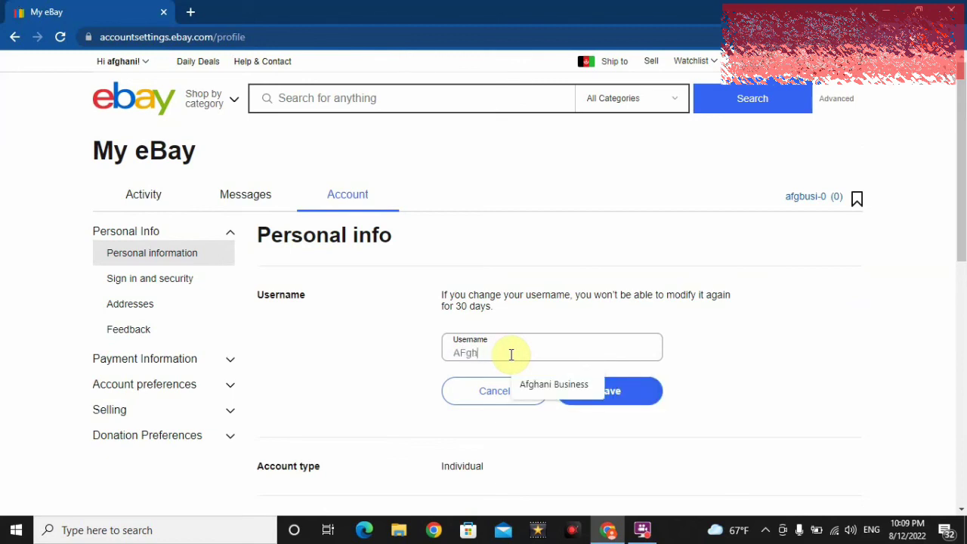
type("fghan")
key("BackSpace")
type("-")
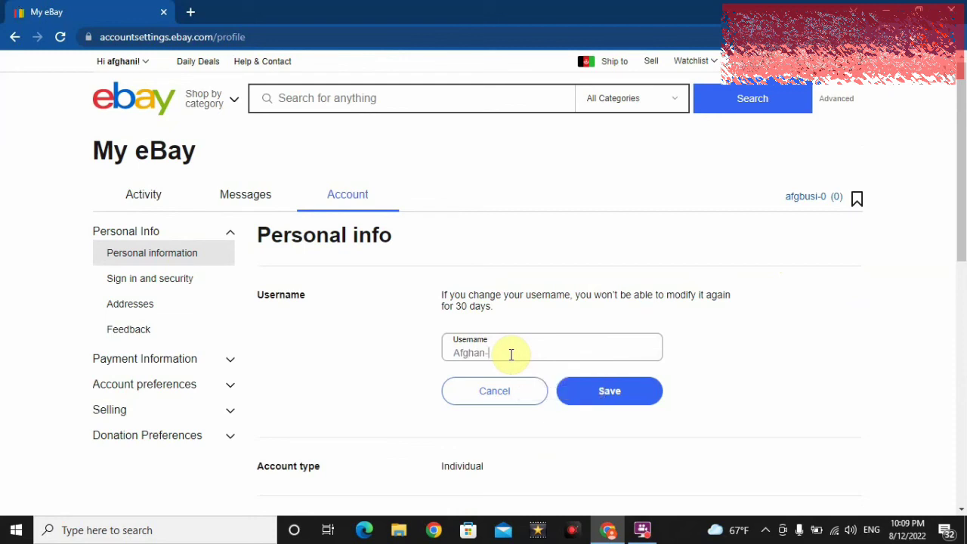
type("Business")
left_click(629, 390)
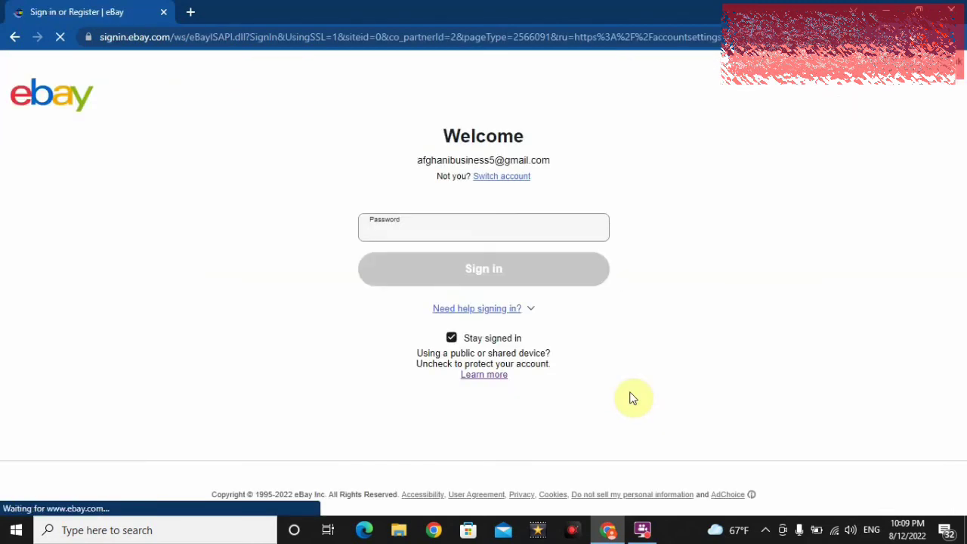
Step: Re-enter the account password to confirm the change, then check the username in the account menu
left_click(488, 229)
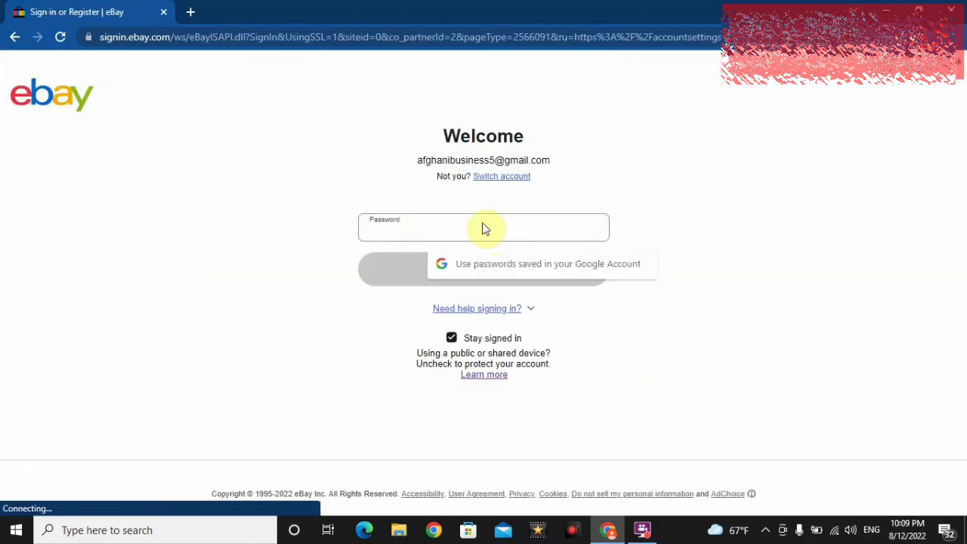
type("********")
key("Return")
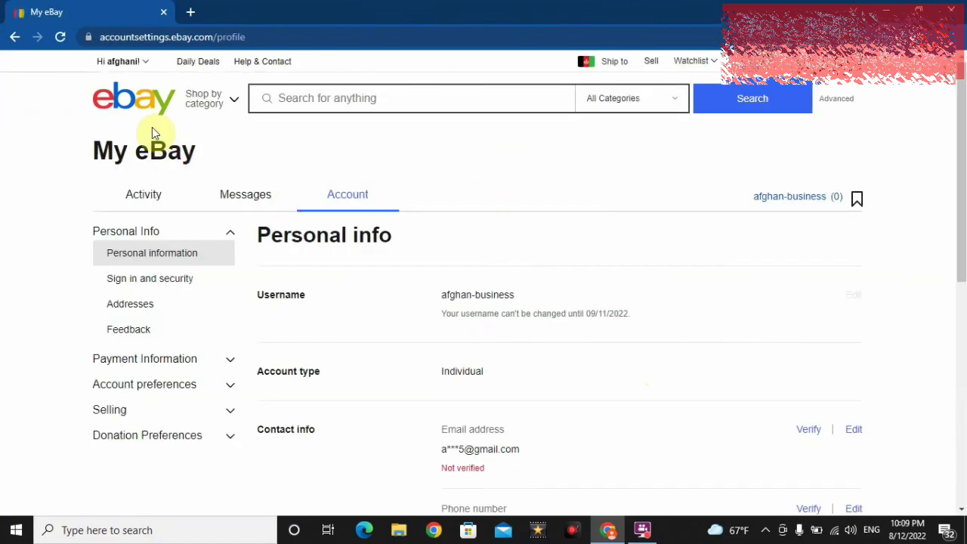
left_click(148, 62)
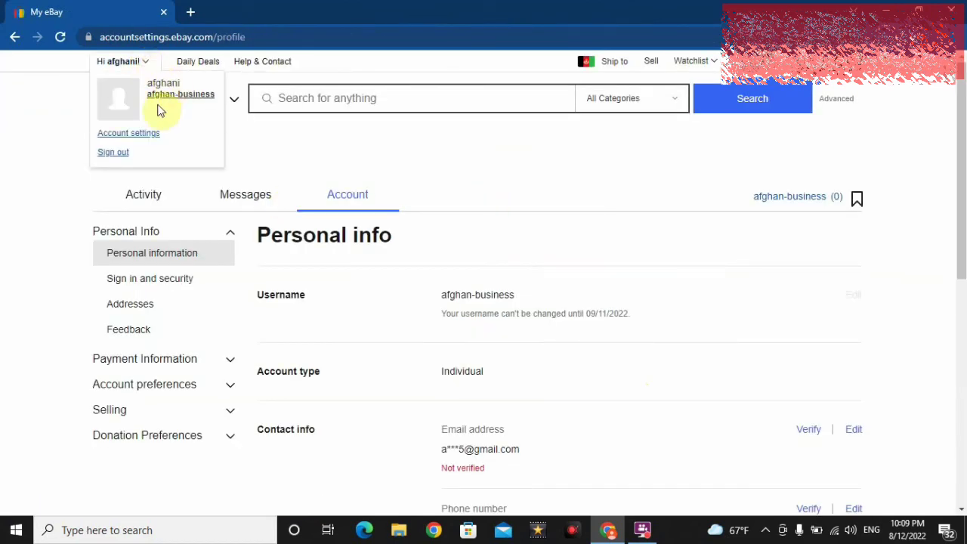
left_click(300, 166)
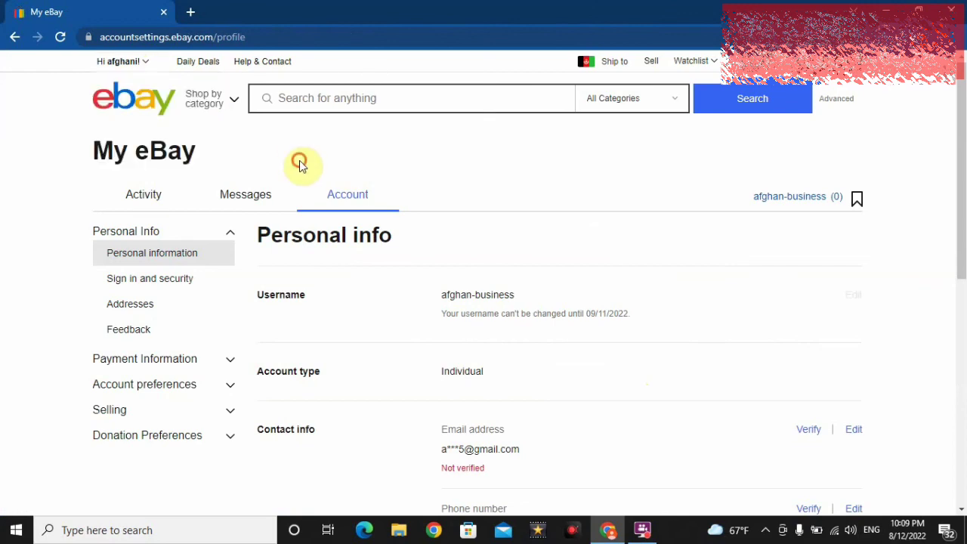